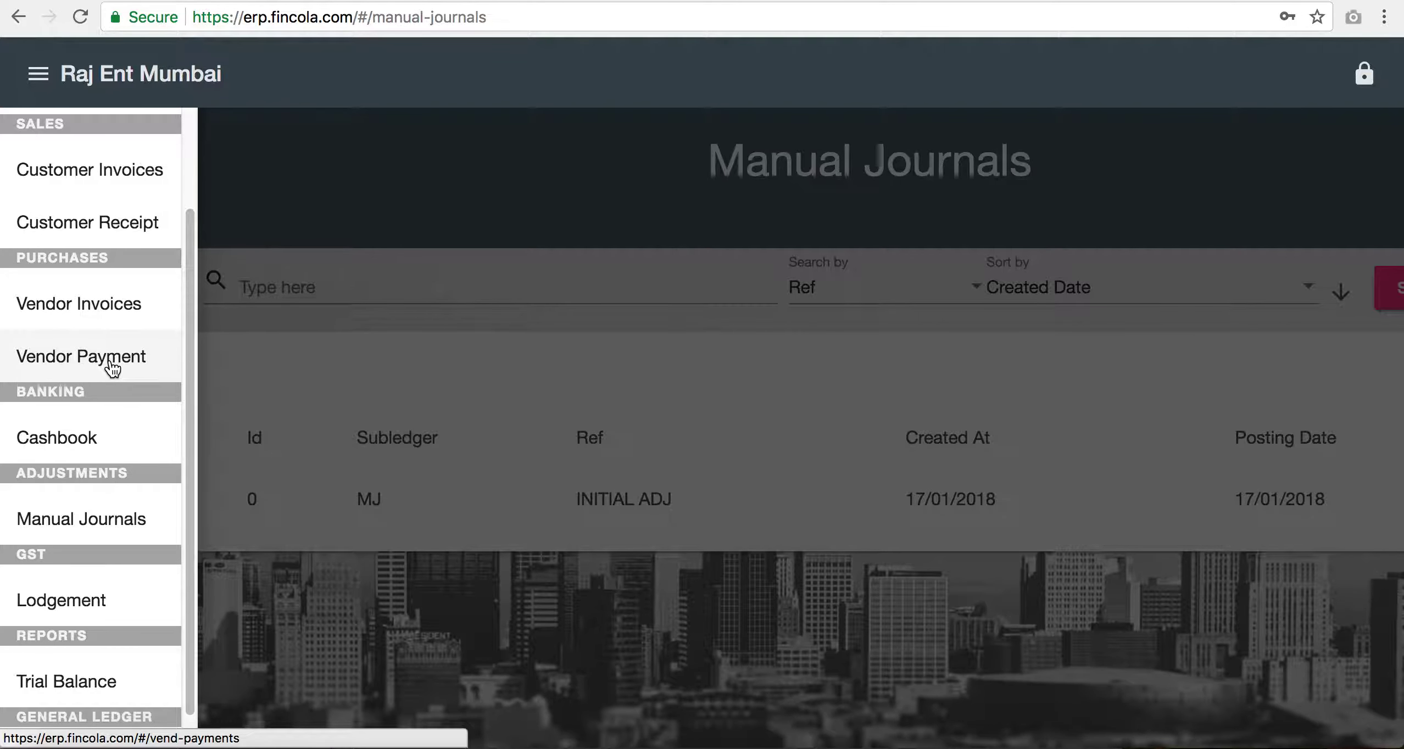
# Step: Open the GST Lodgement section and start a new lodgement
pyautogui.scroll(-1, 113, 368)
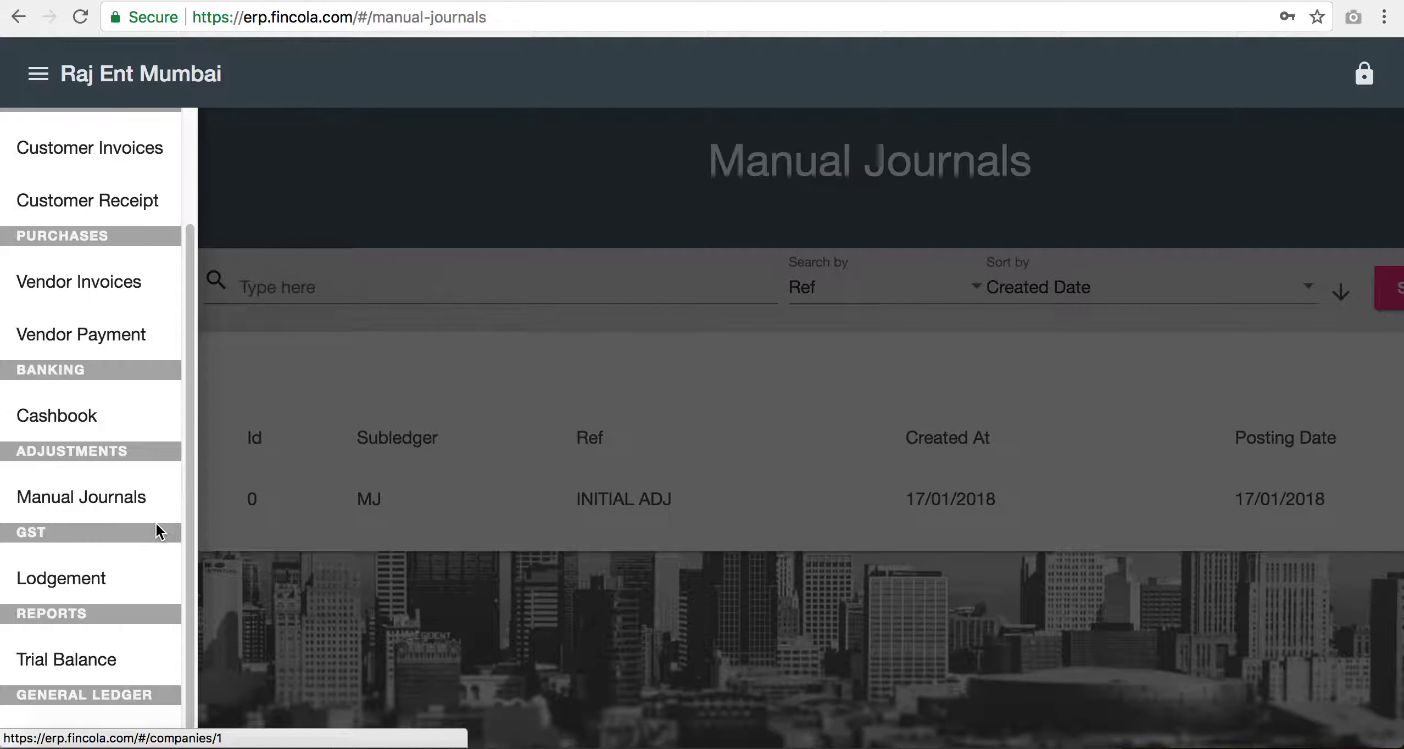
pyautogui.scroll(-1, 156, 522)
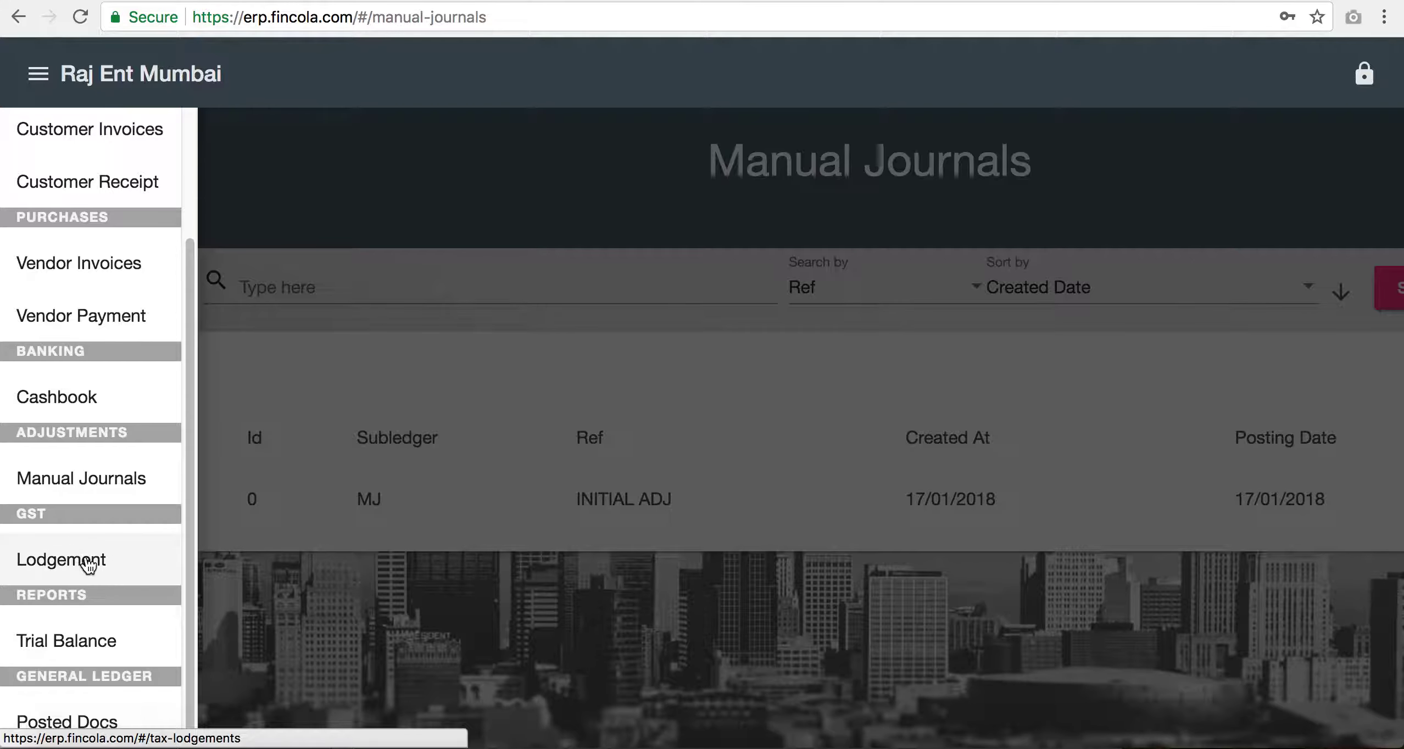
pyautogui.click(106, 564)
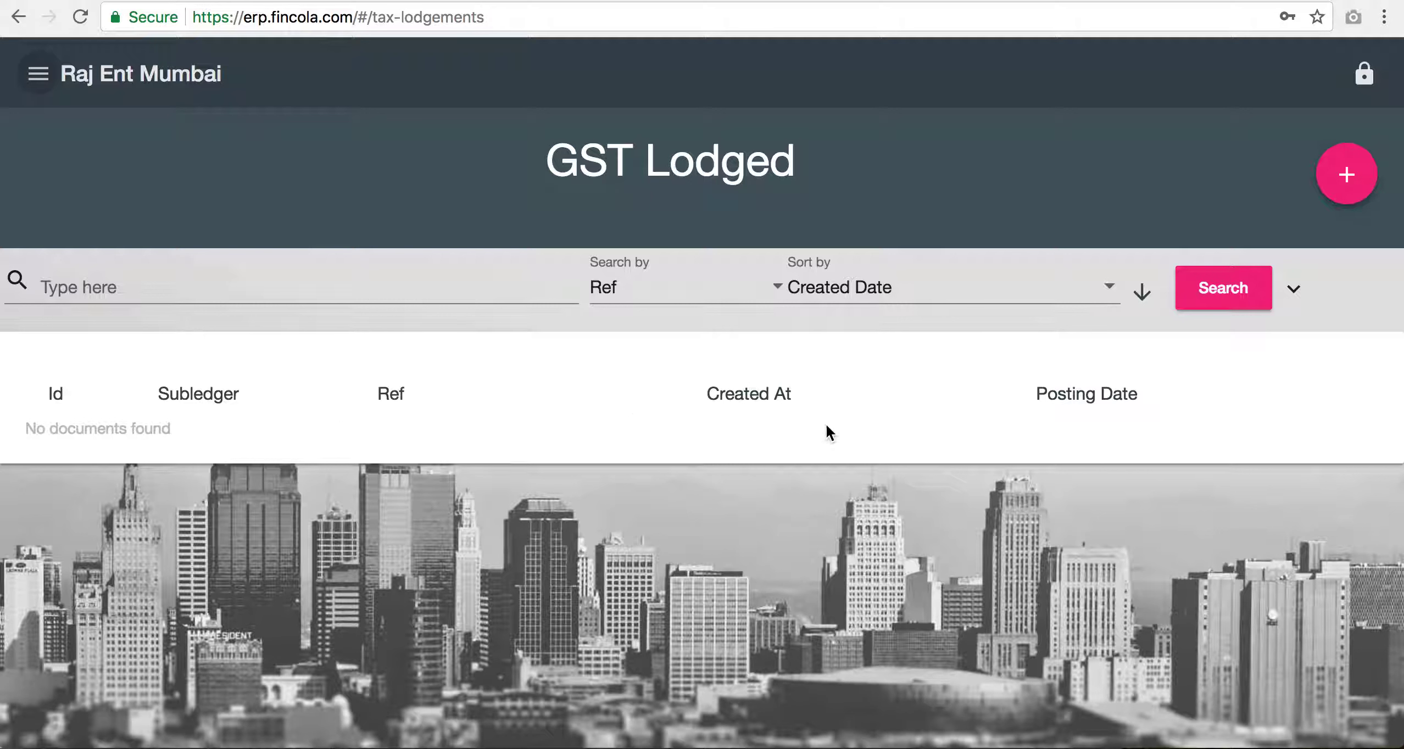
pyautogui.click(1347, 184)
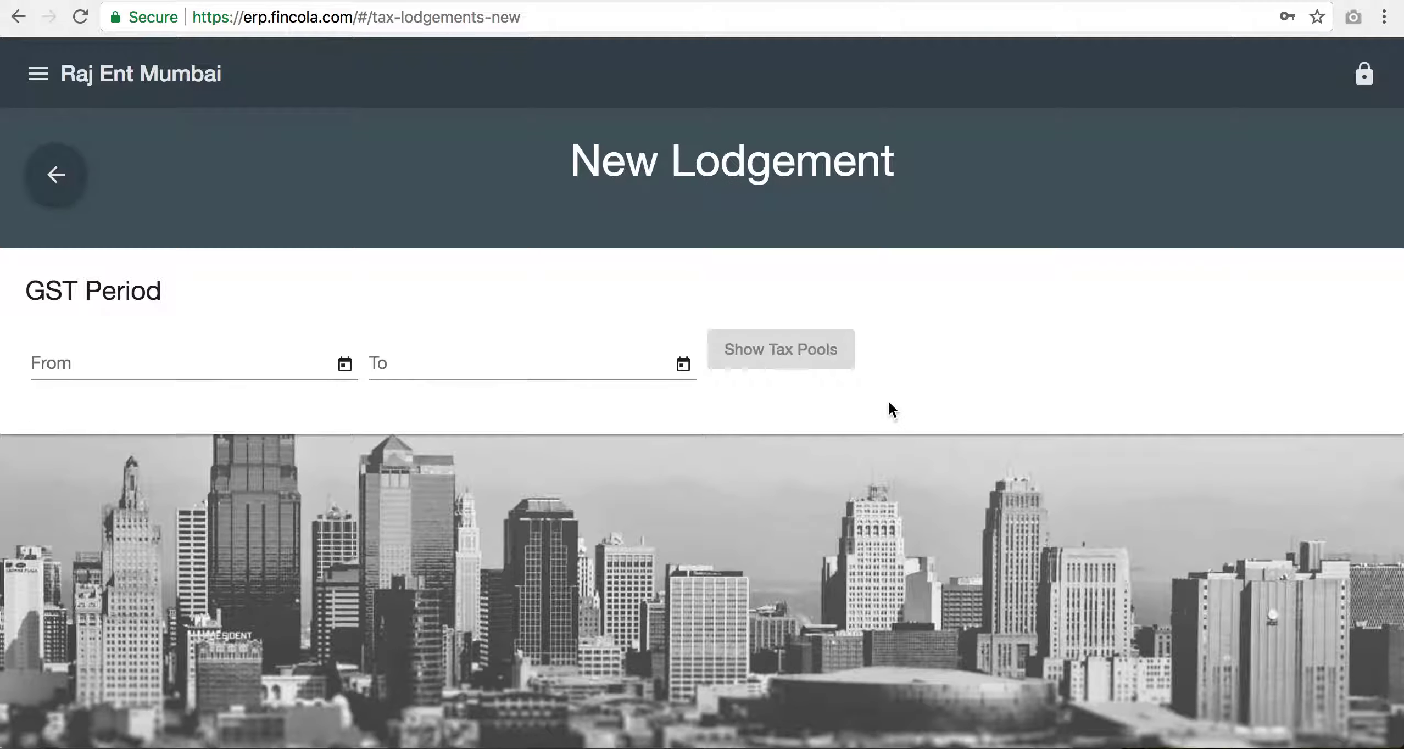
# Step: Set the GST period from 1/1/2018 to 31/1/2018 and show its tax pools
pyautogui.click(343, 365)
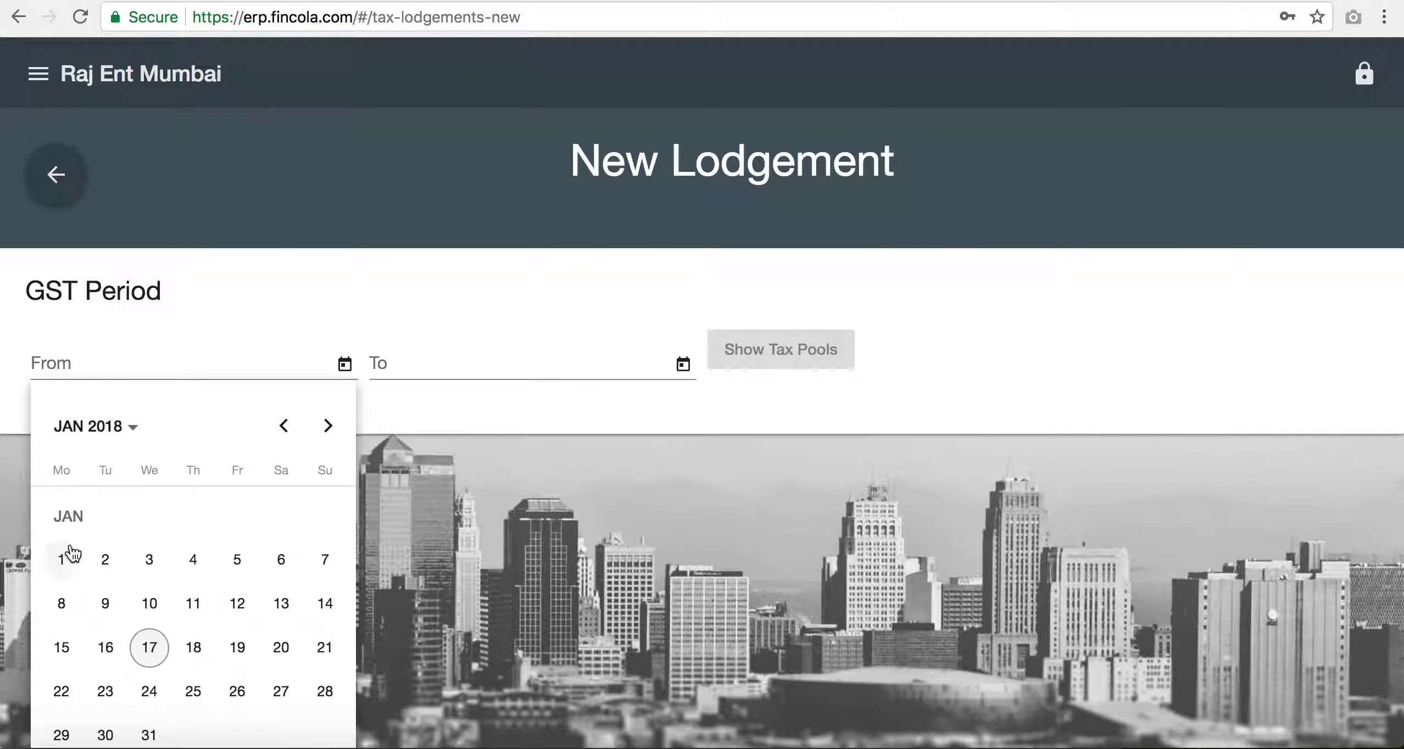
pyautogui.click(70, 555)
pyautogui.click(683, 363)
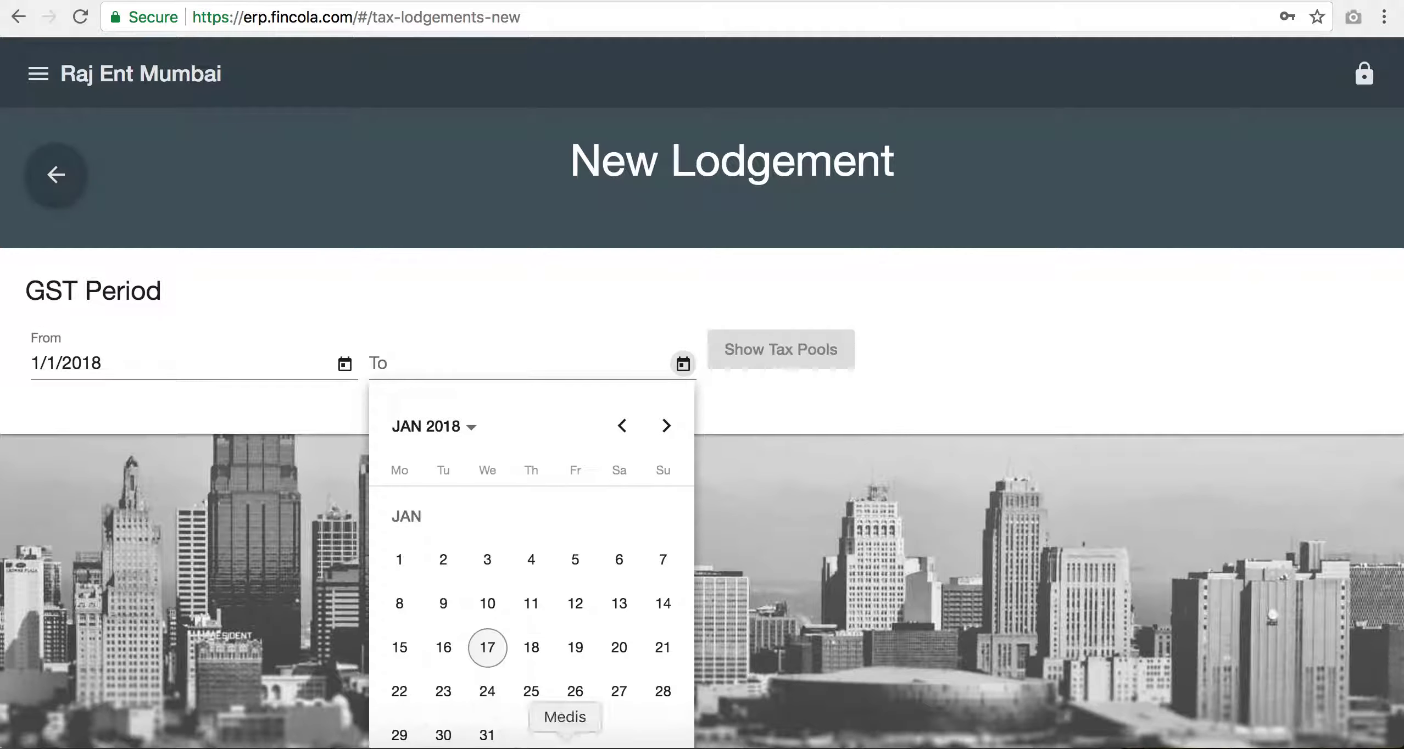
pyautogui.click(486, 735)
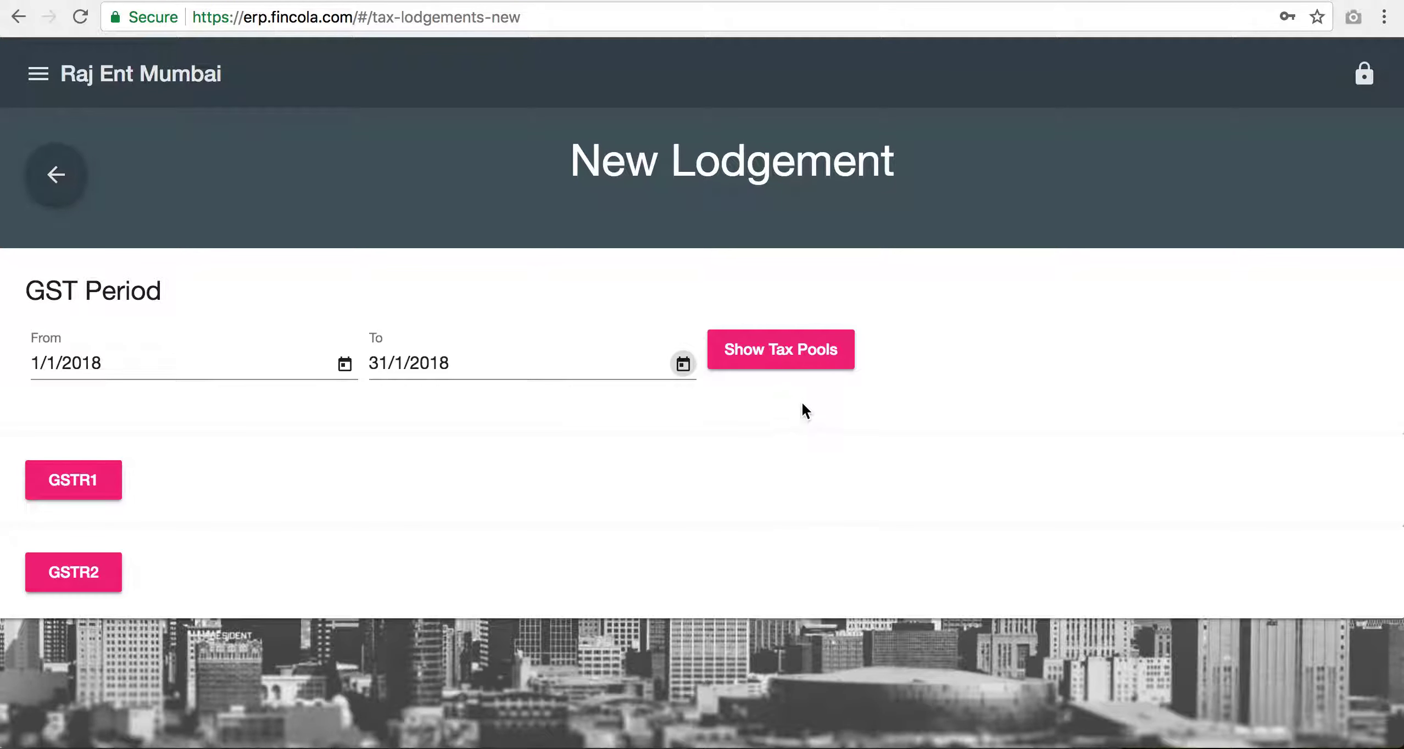
pyautogui.click(796, 367)
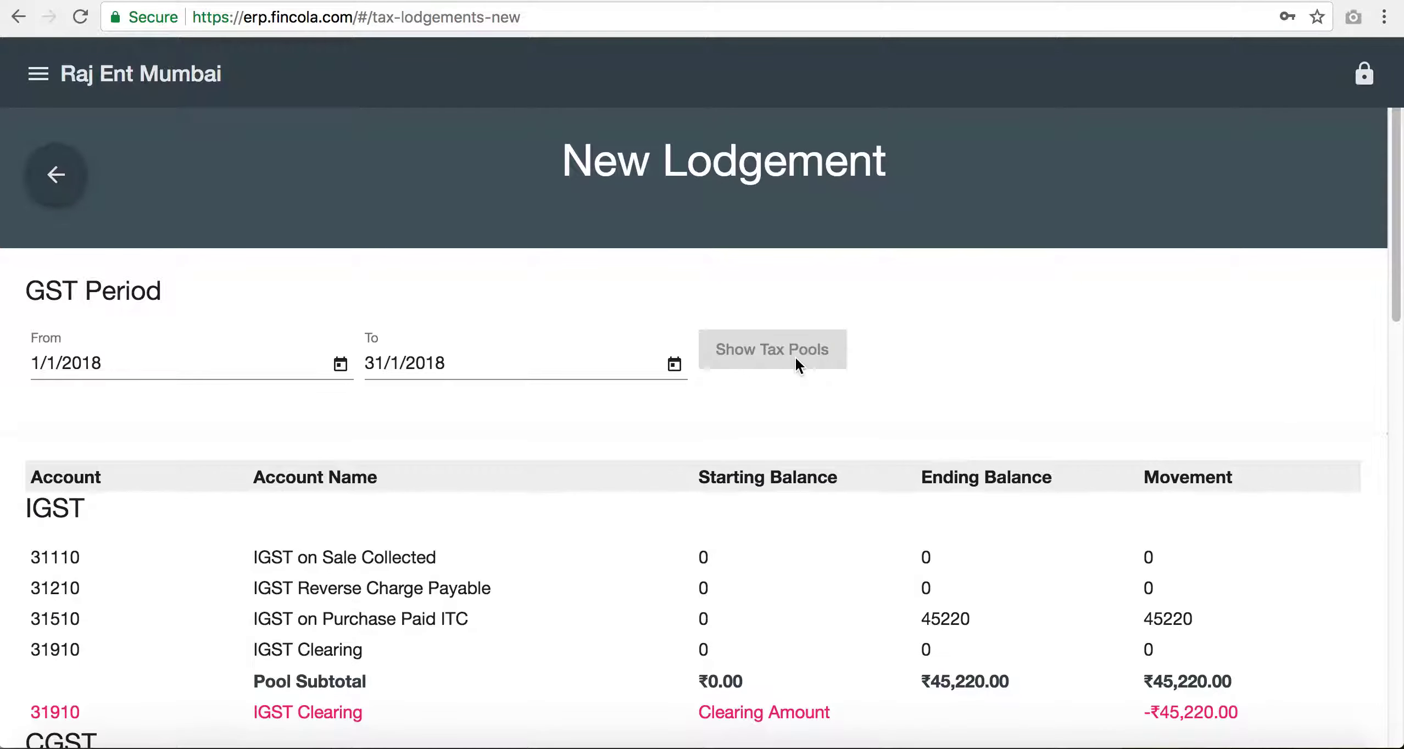
# Step: Review the IGST, CGST, SGST and CESS tax pools and the lodgement amount section of the new lodgement
pyautogui.scroll(-4, 794, 373)
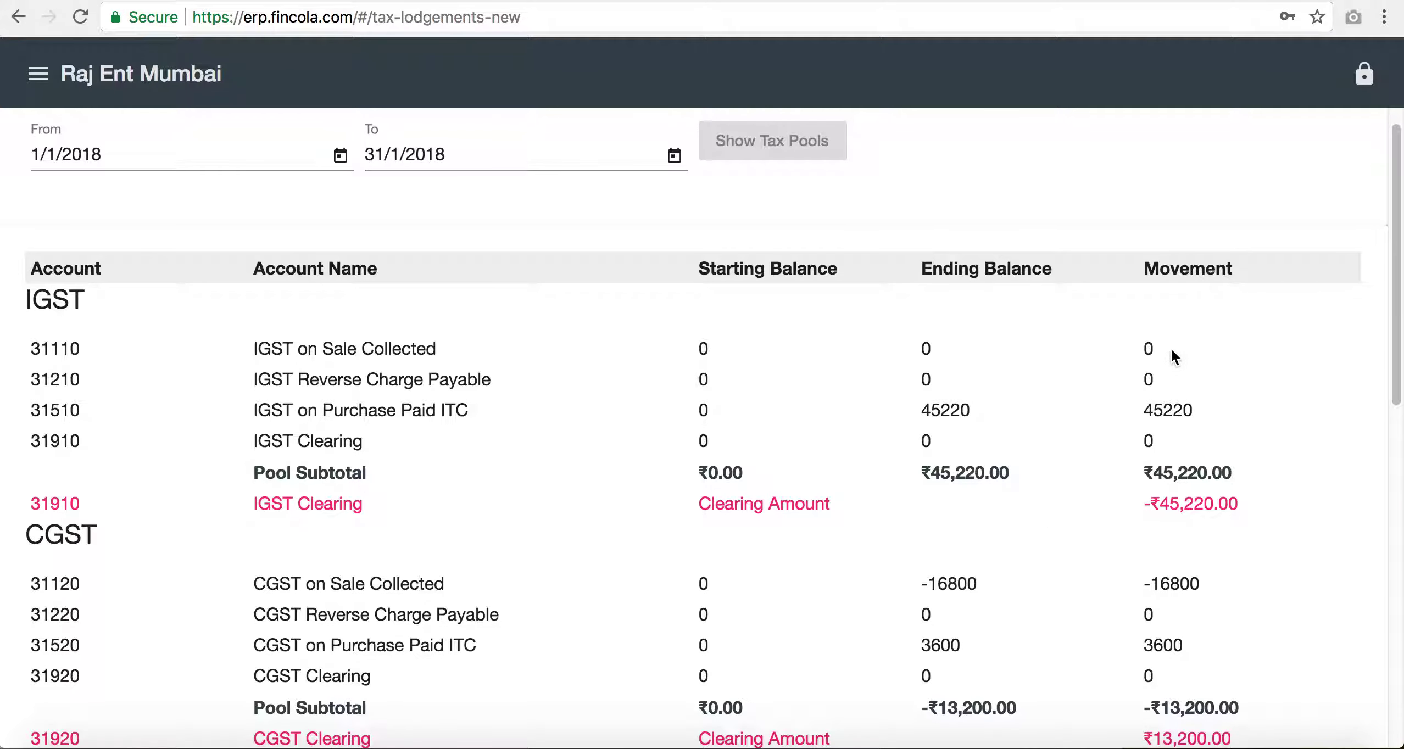
pyautogui.scroll(-4, 890, 478)
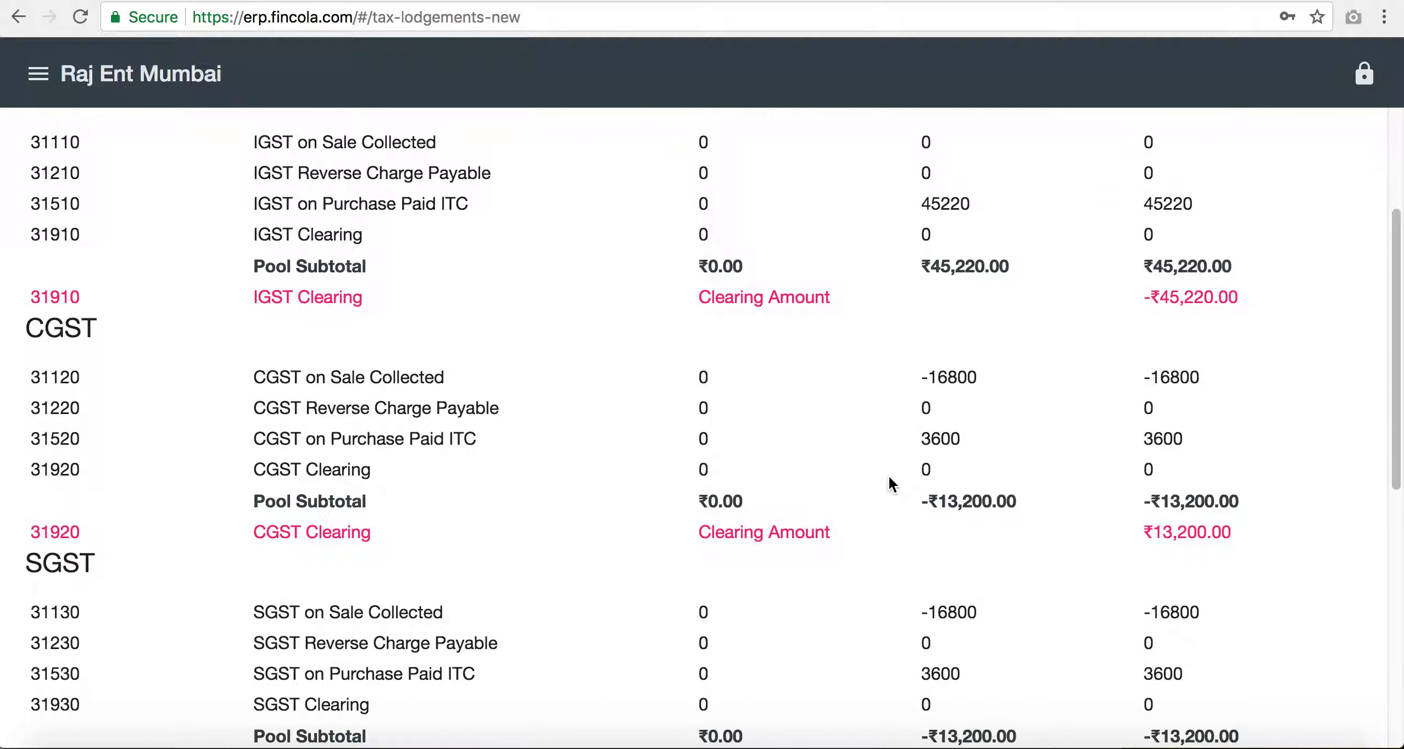
pyautogui.scroll(-8, 888, 475)
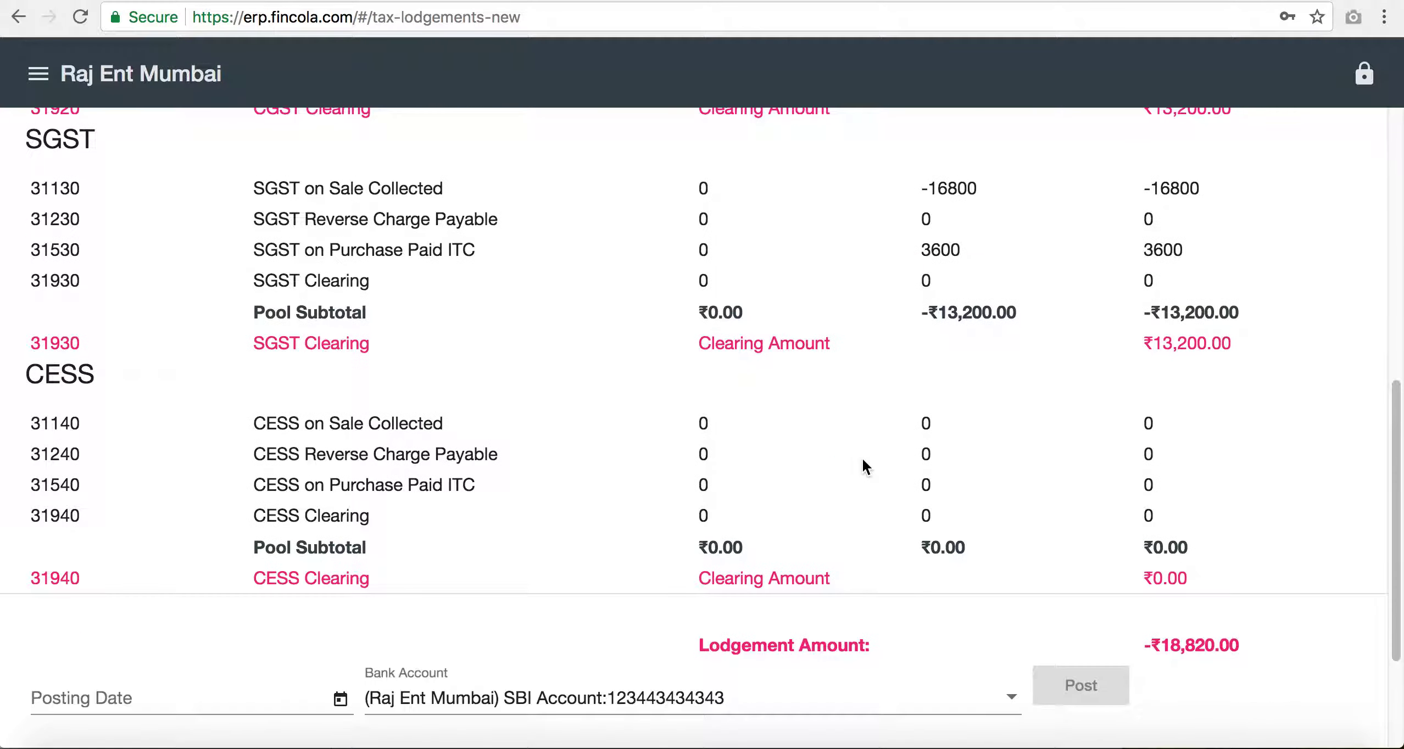
pyautogui.scroll(7, 862, 466)
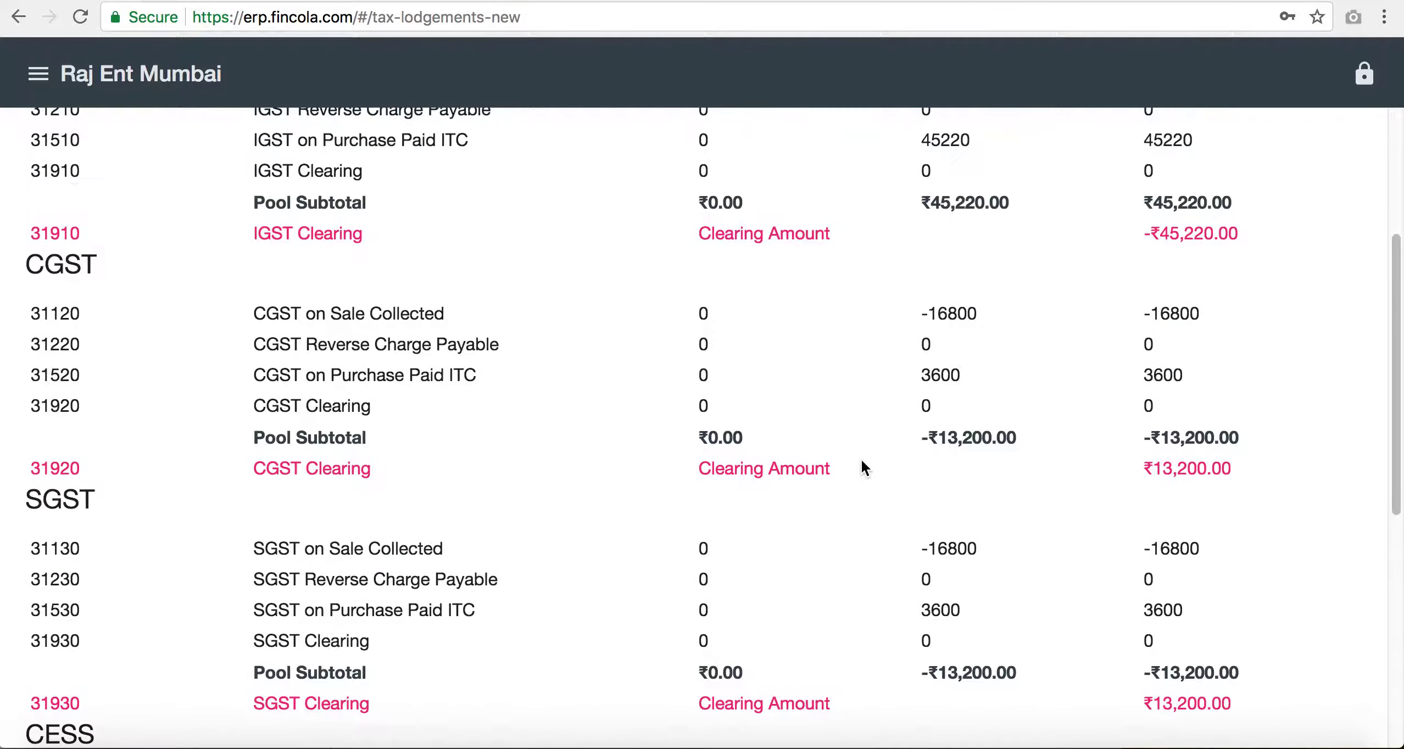
pyautogui.scroll(1, 862, 464)
pyautogui.scroll(5, 862, 464)
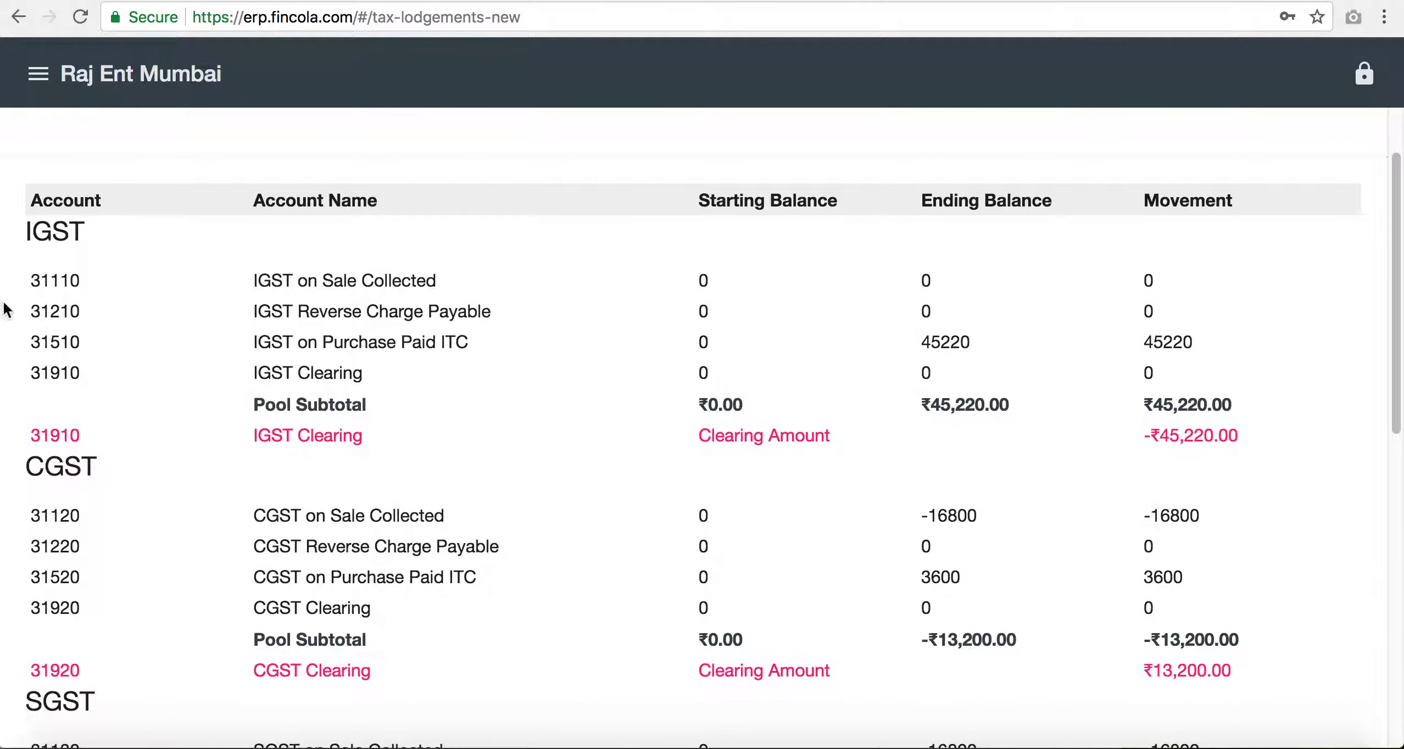
pyautogui.scroll(-3, 89, 446)
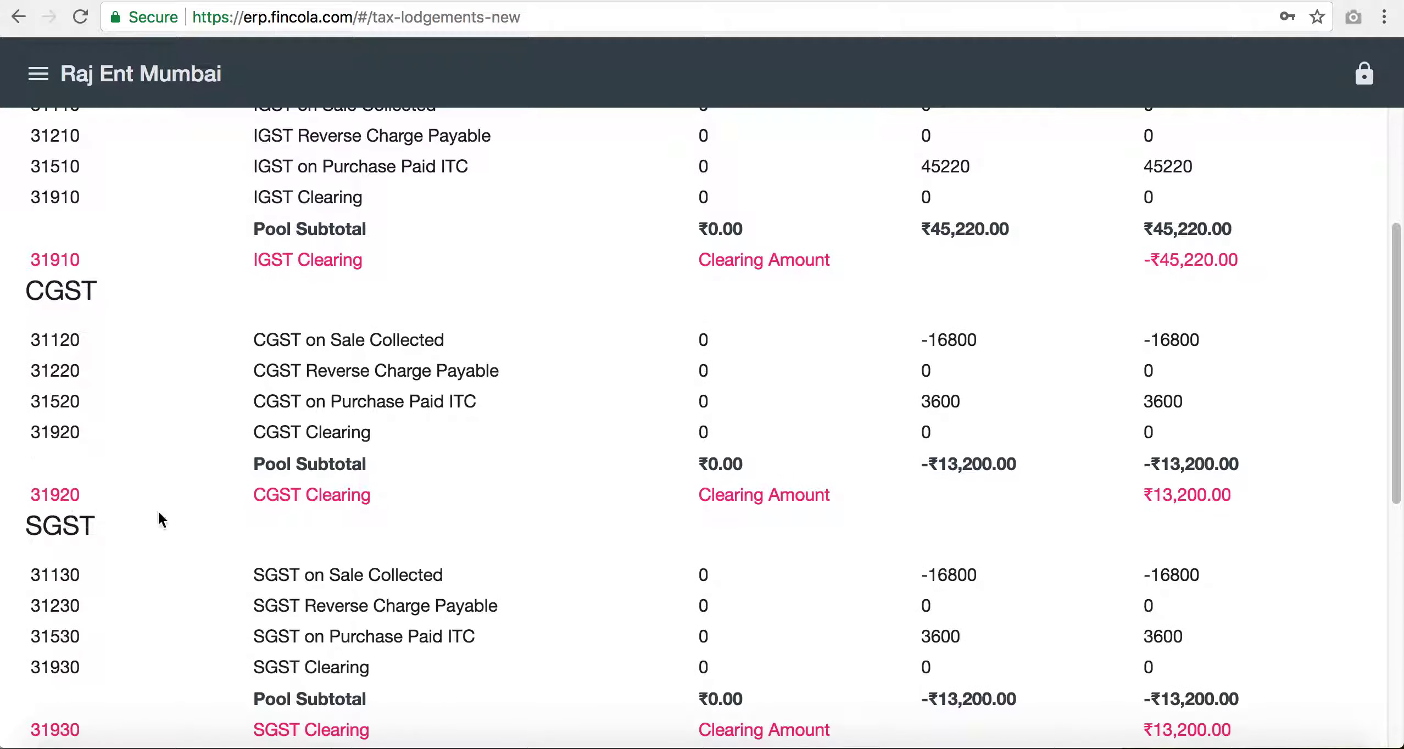
pyautogui.scroll(-9, 146, 519)
pyautogui.moveTo(16, 278); pyautogui.dragTo(116, 269)
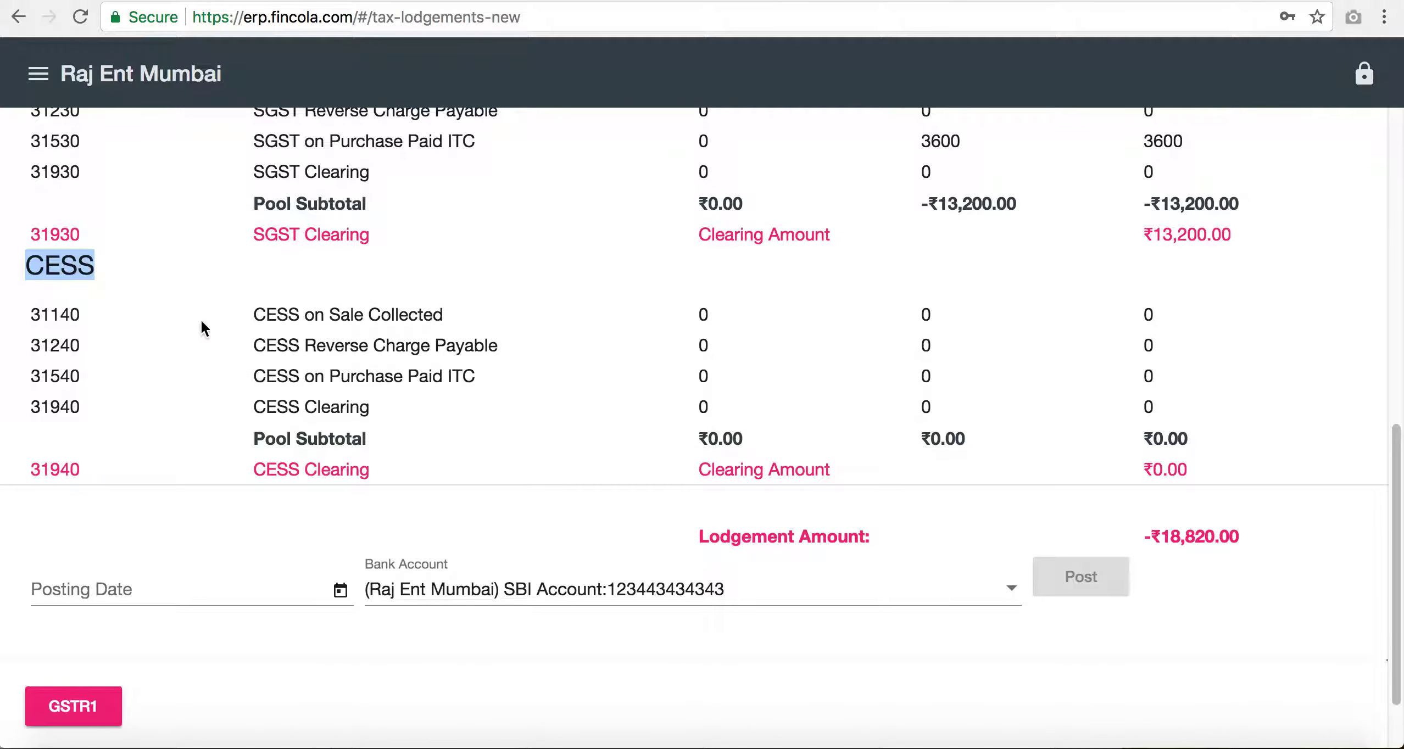
# Step: Examine the IGST on Purchase Paid ITC row and its ending balance against the IGST clearing amount
pyautogui.scroll(10, 645, 393)
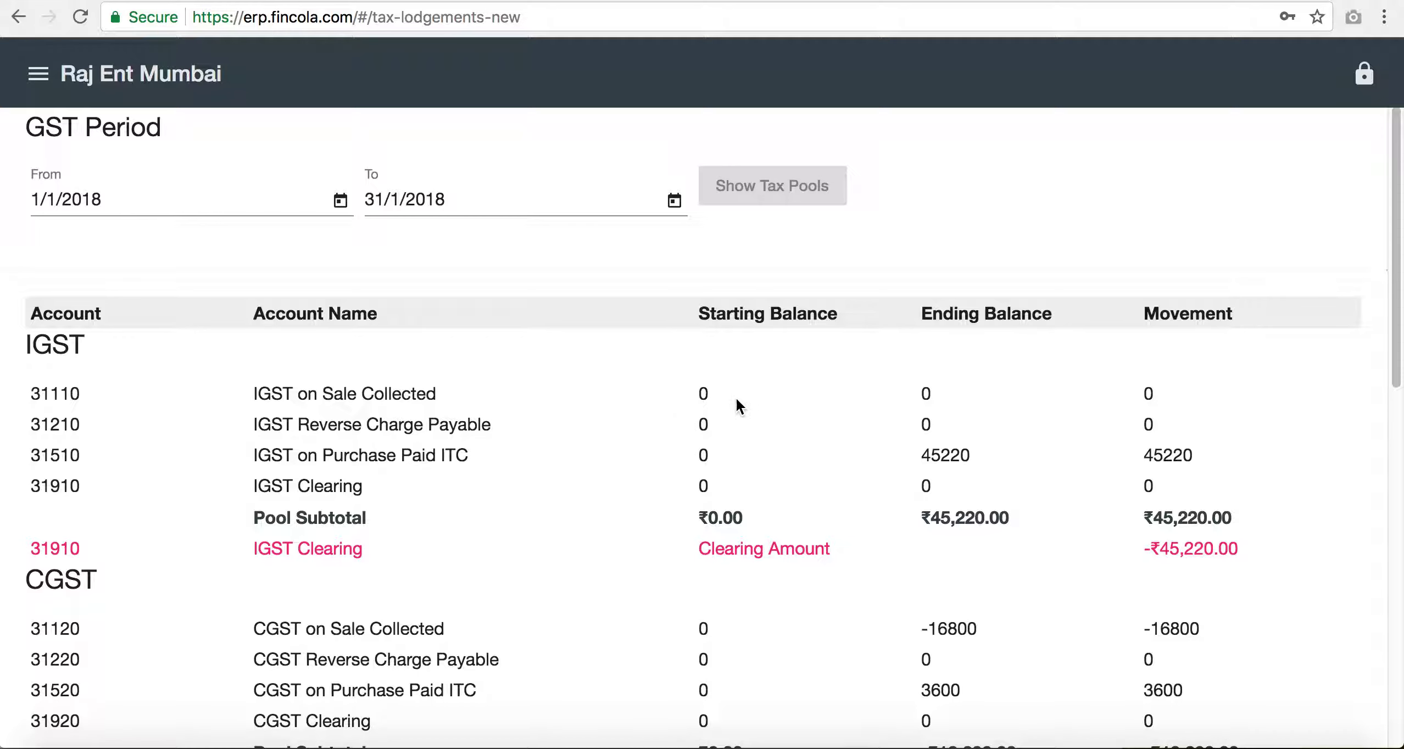
pyautogui.click(38, 452)
pyautogui.moveTo(38, 452); pyautogui.dragTo(1251, 456)
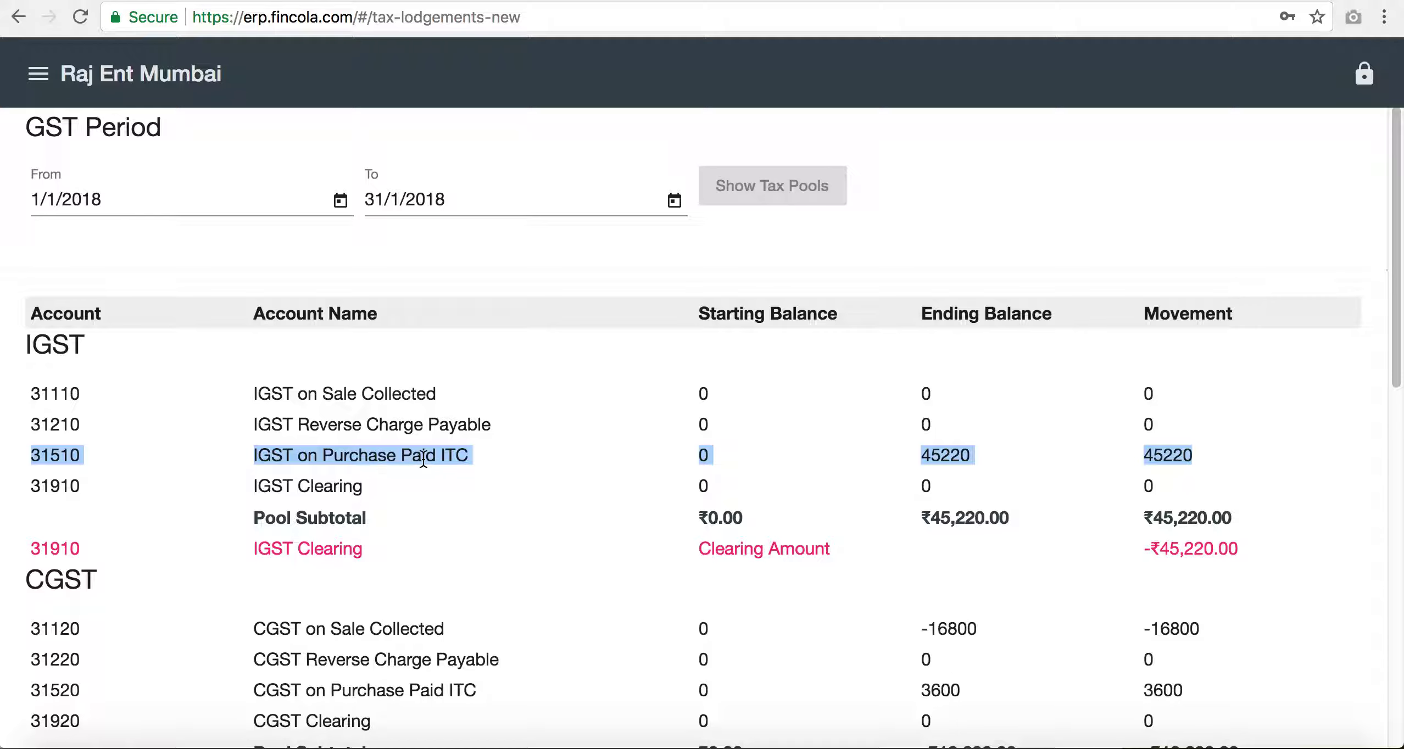
pyautogui.moveTo(918, 462); pyautogui.dragTo(994, 457)
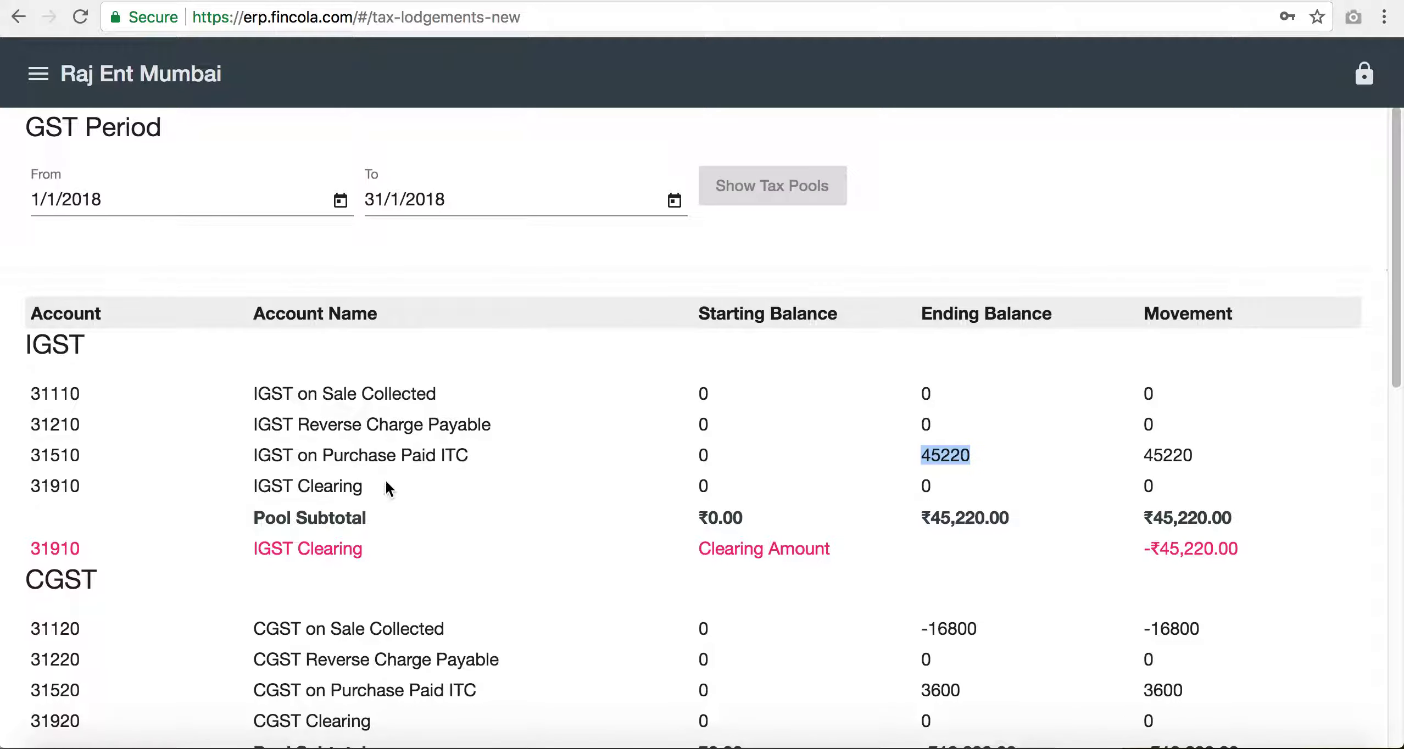
pyautogui.moveTo(322, 455); pyautogui.dragTo(437, 456)
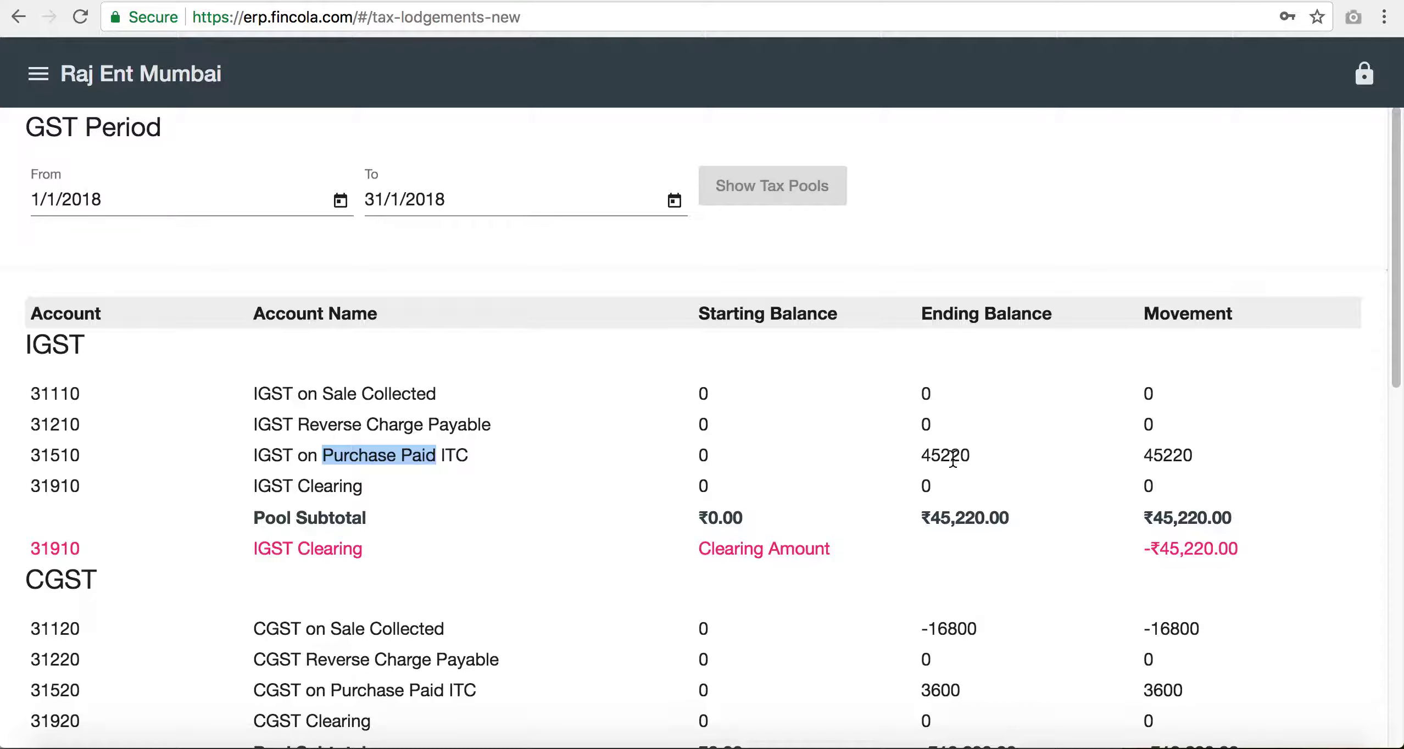
pyautogui.click(922, 457)
pyautogui.moveTo(921, 457); pyautogui.dragTo(971, 456)
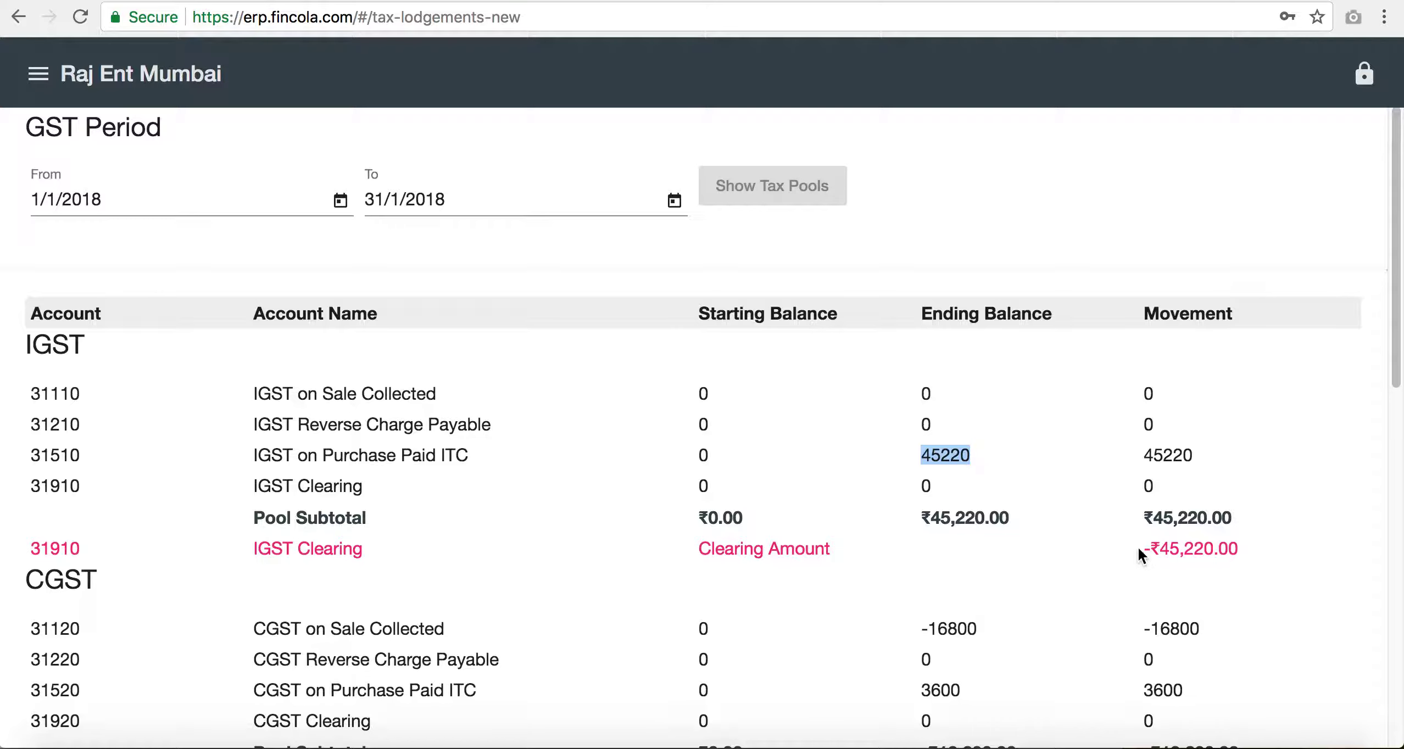
pyautogui.moveTo(1139, 547); pyautogui.dragTo(1240, 551)
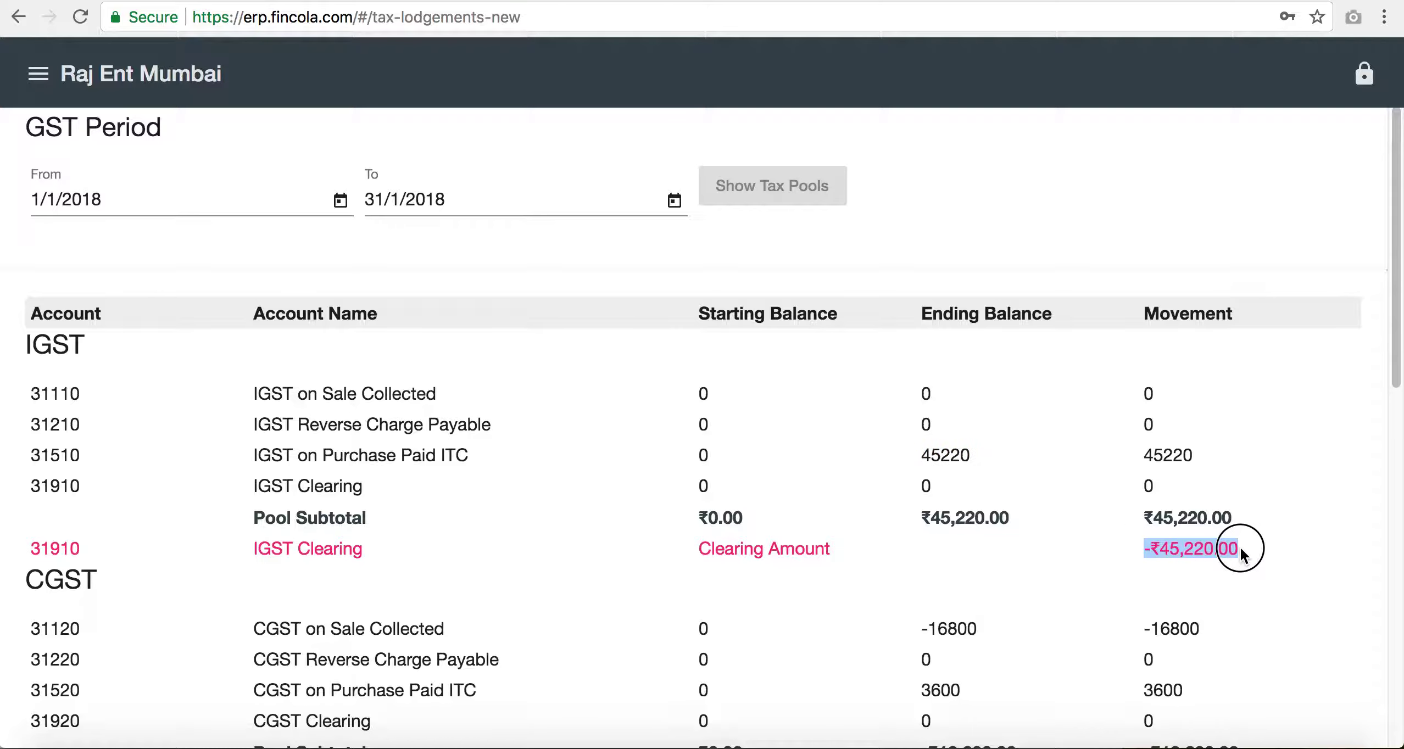
# Step: Examine the CGST pool's sale and purchase ending balances, its pool subtotal and its clearing amount
pyautogui.scroll(-5, 1241, 548)
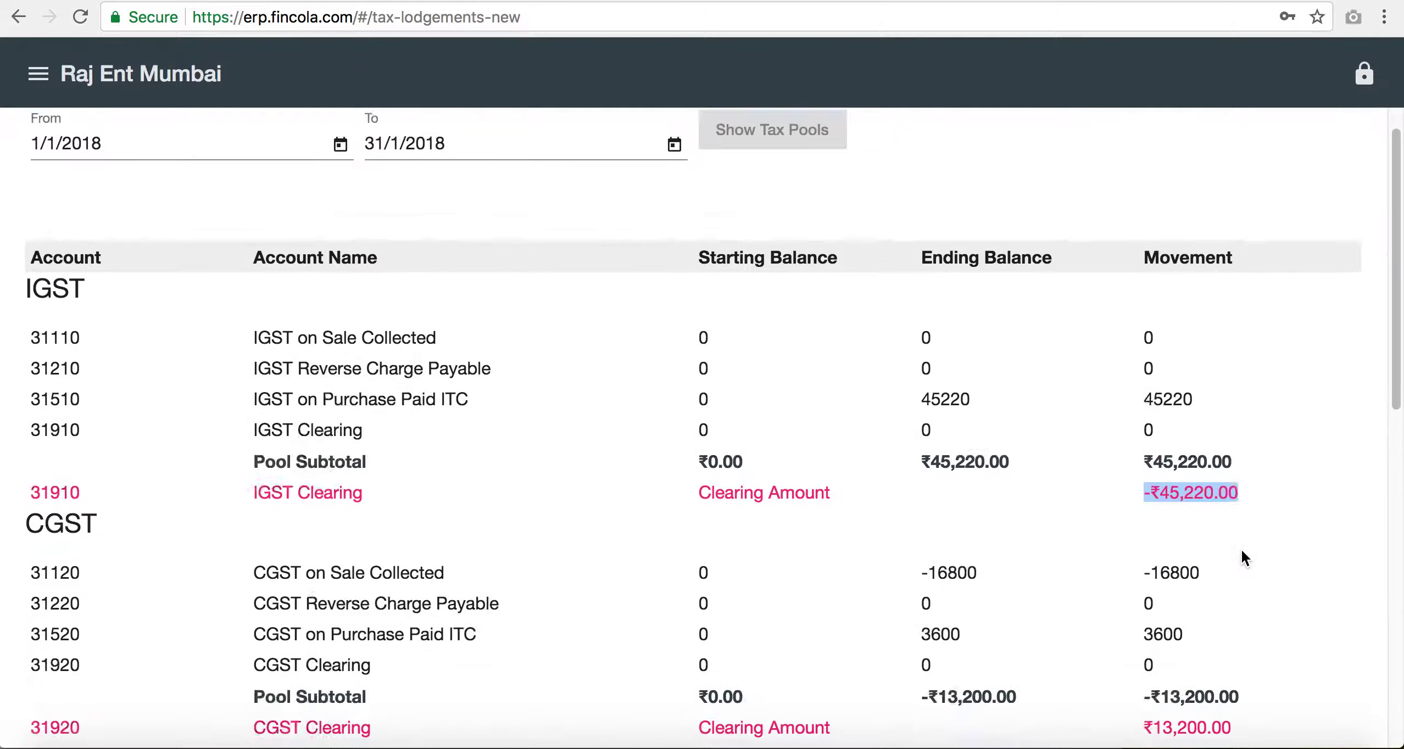
pyautogui.scroll(-1, 1202, 463)
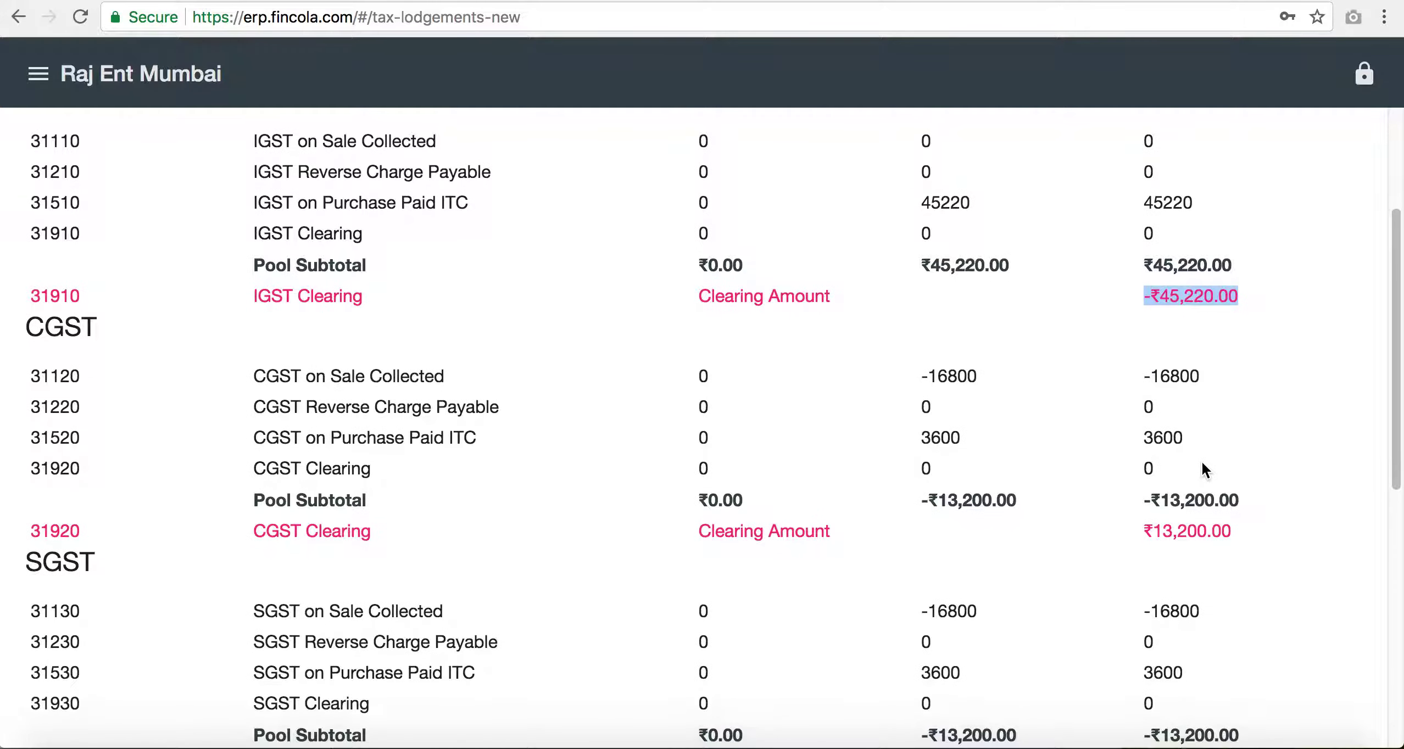
pyautogui.scroll(-1, 1203, 469)
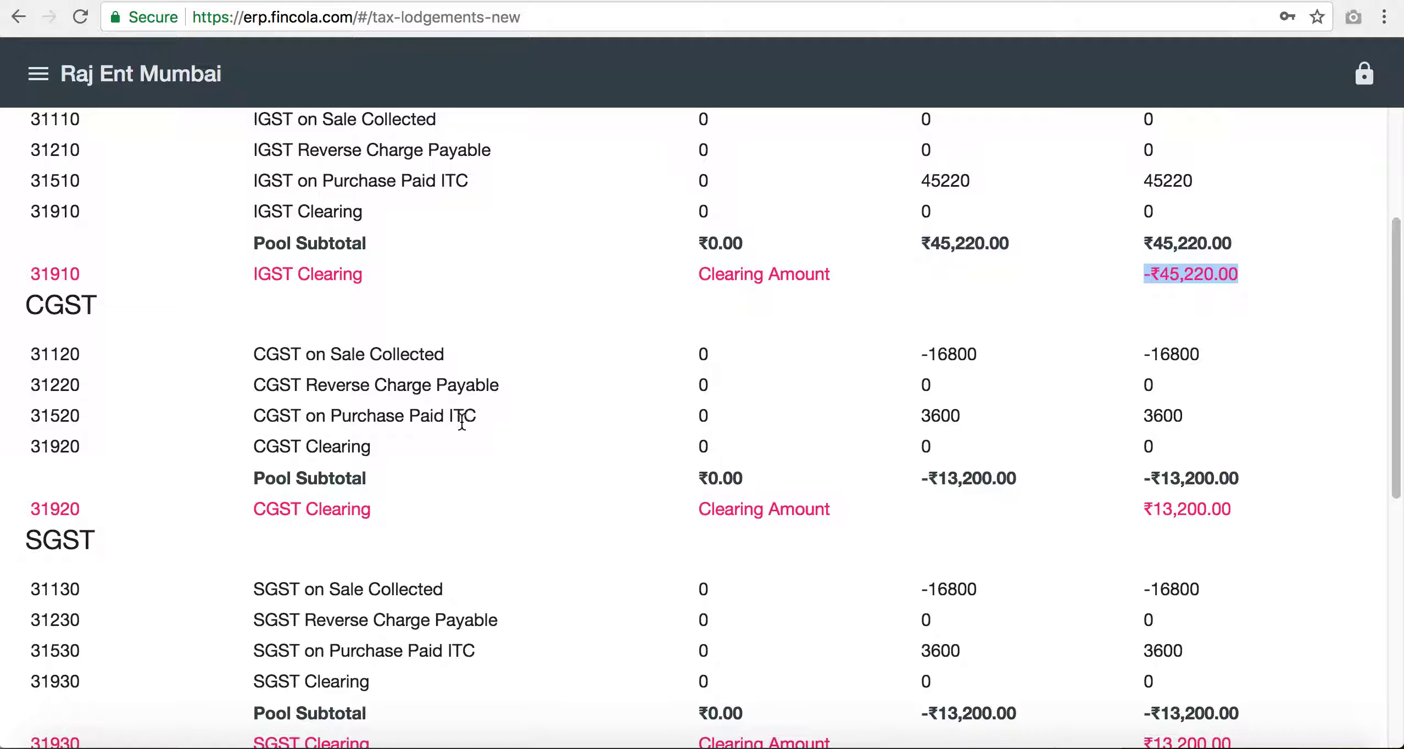
pyautogui.scroll(-2, 747, 497)
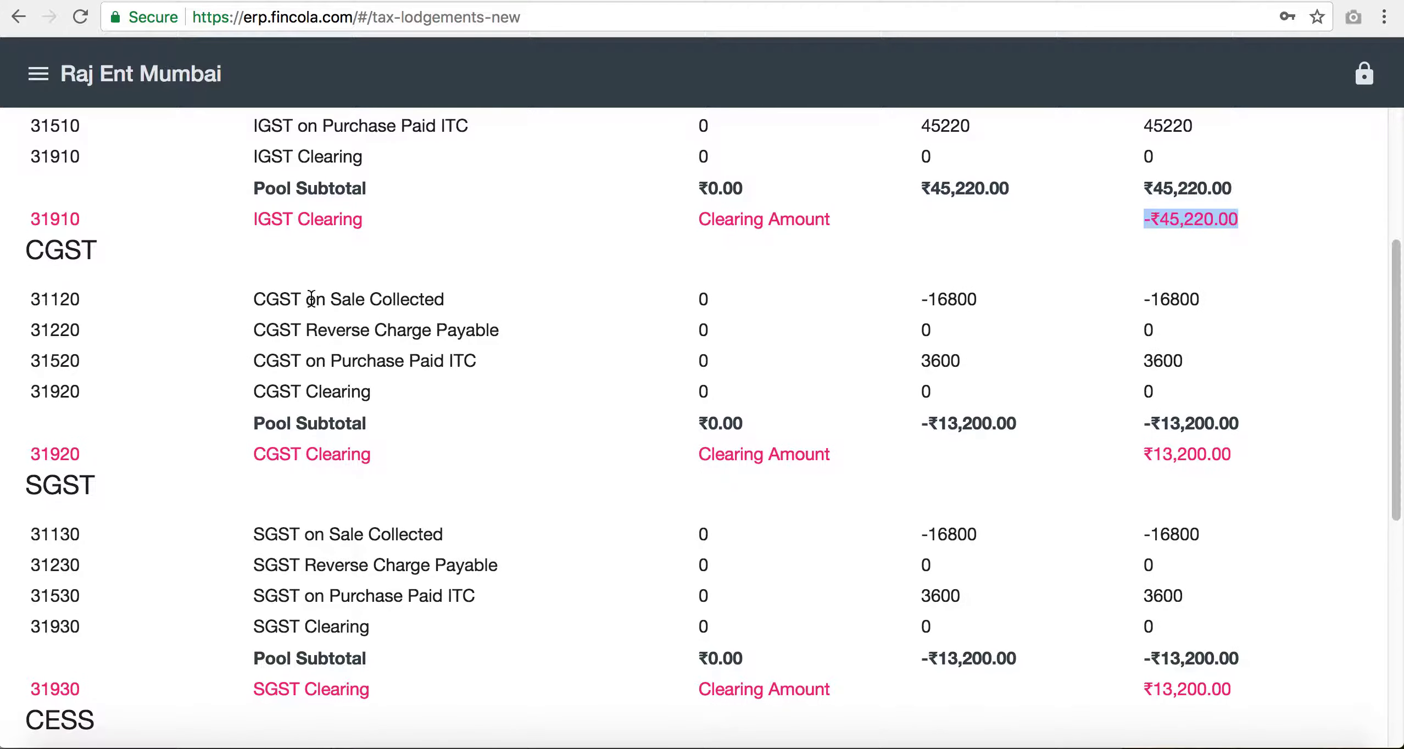
pyautogui.moveTo(920, 300); pyautogui.dragTo(991, 305)
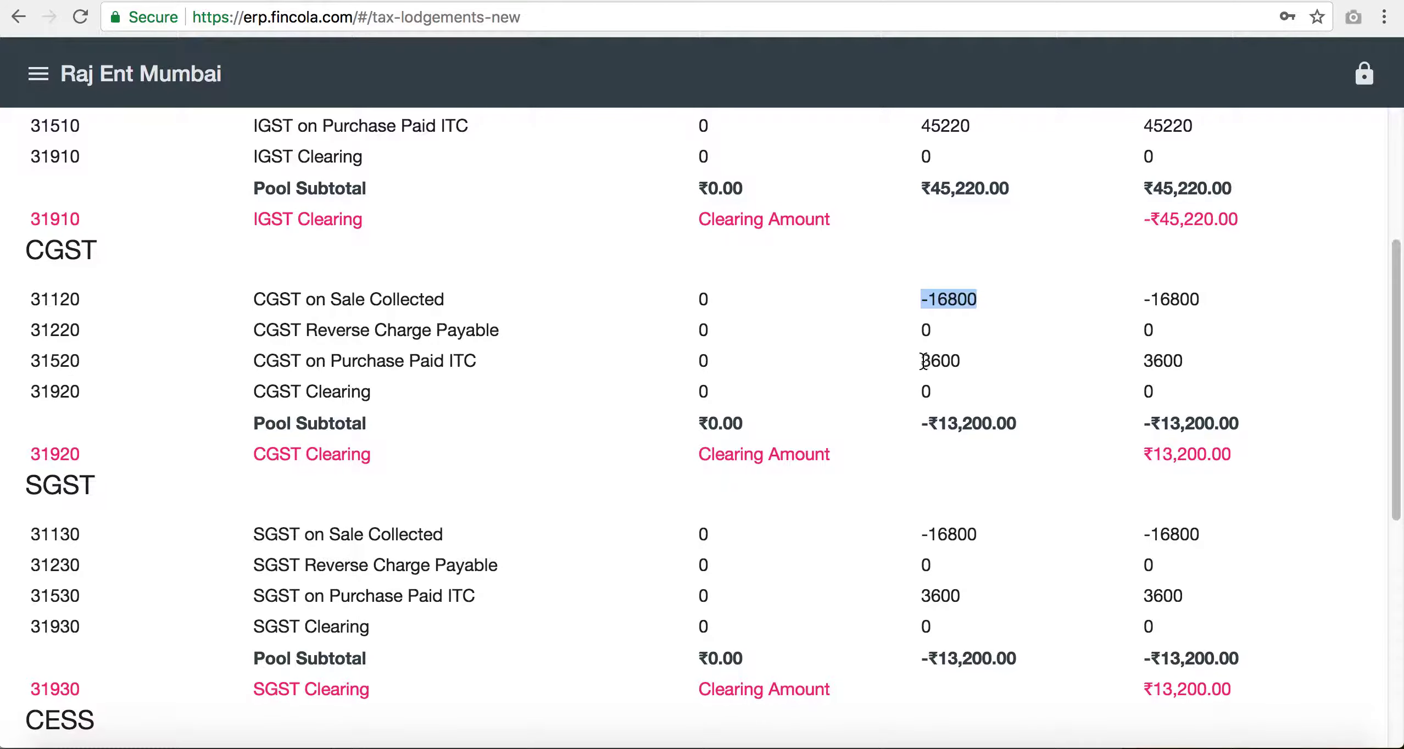
pyautogui.moveTo(922, 361); pyautogui.dragTo(964, 363)
pyautogui.click(961, 435)
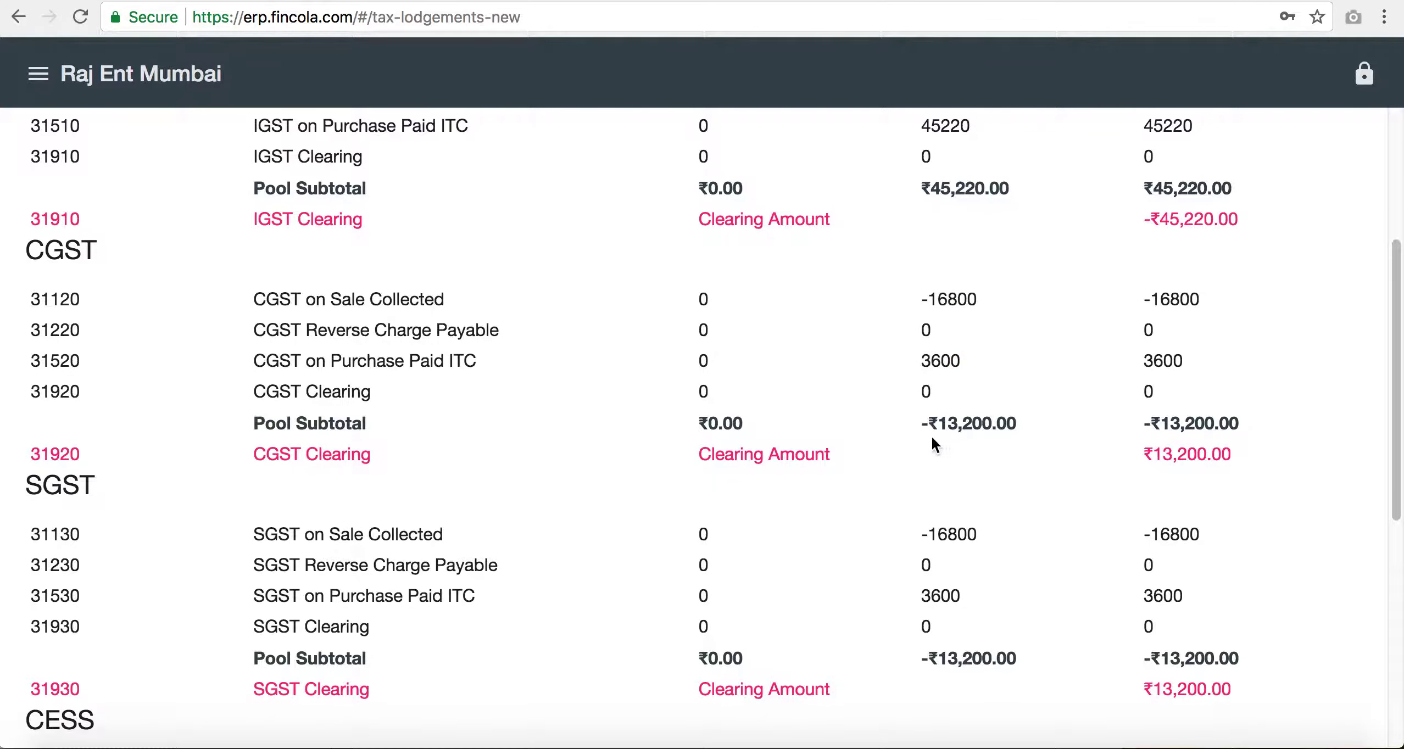
pyautogui.moveTo(918, 421); pyautogui.dragTo(1018, 425)
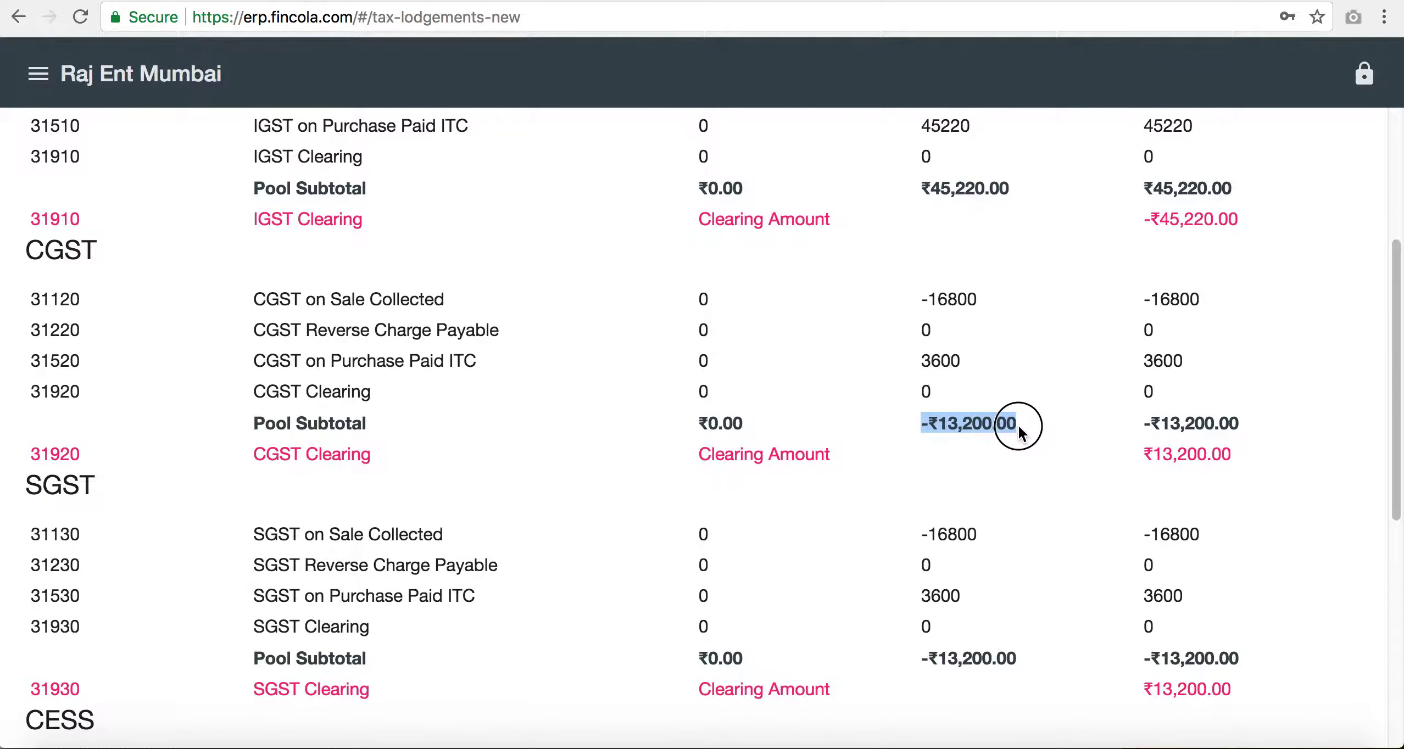
pyautogui.click(1066, 447)
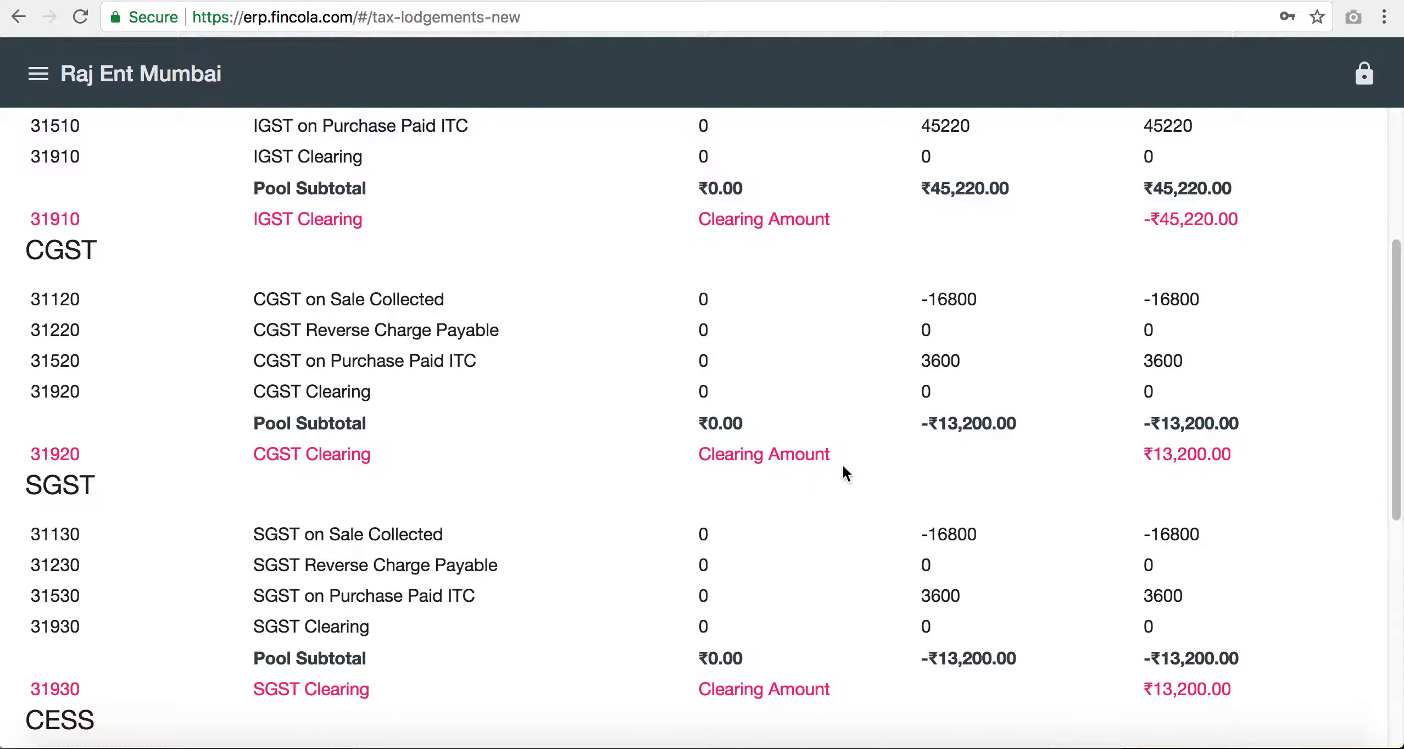
pyautogui.moveTo(1137, 457); pyautogui.dragTo(1262, 463)
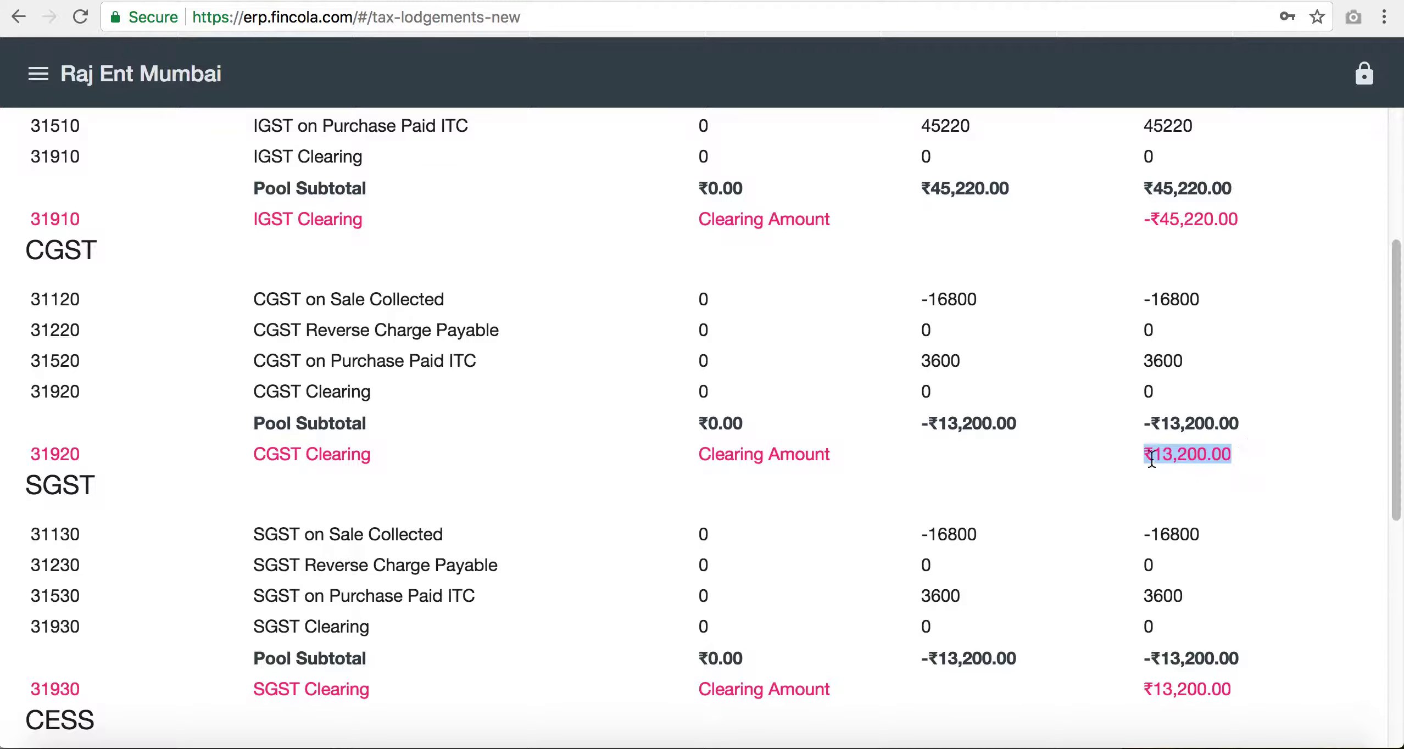
pyautogui.click(1220, 458)
pyautogui.moveTo(1140, 452); pyautogui.dragTo(1235, 454)
# Step: Compare the clearing amounts of the CGST, SGST and IGST pools
pyautogui.scroll(-1, 1235, 462)
pyautogui.scroll(1, 1236, 476)
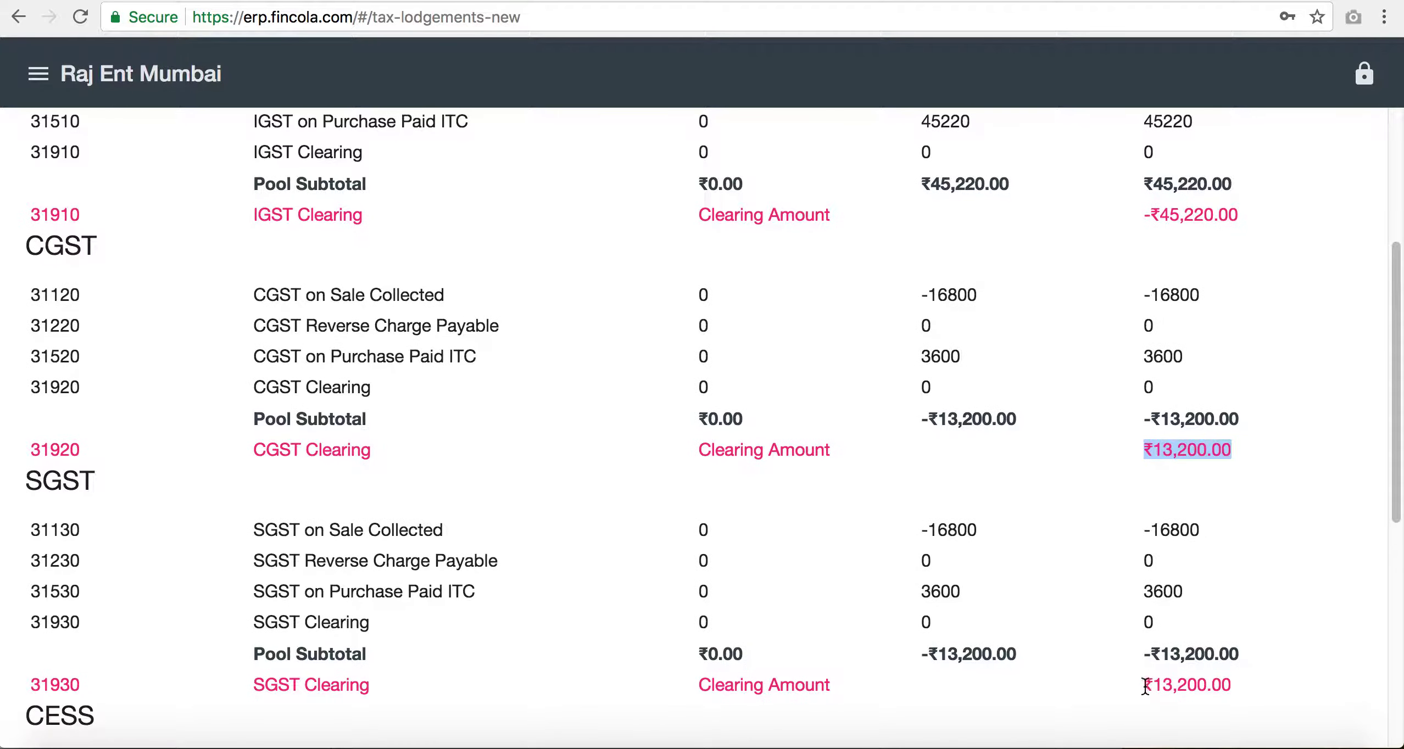
pyautogui.moveTo(1140, 451); pyautogui.dragTo(1254, 451)
pyautogui.moveTo(1141, 688); pyautogui.dragTo(1245, 685)
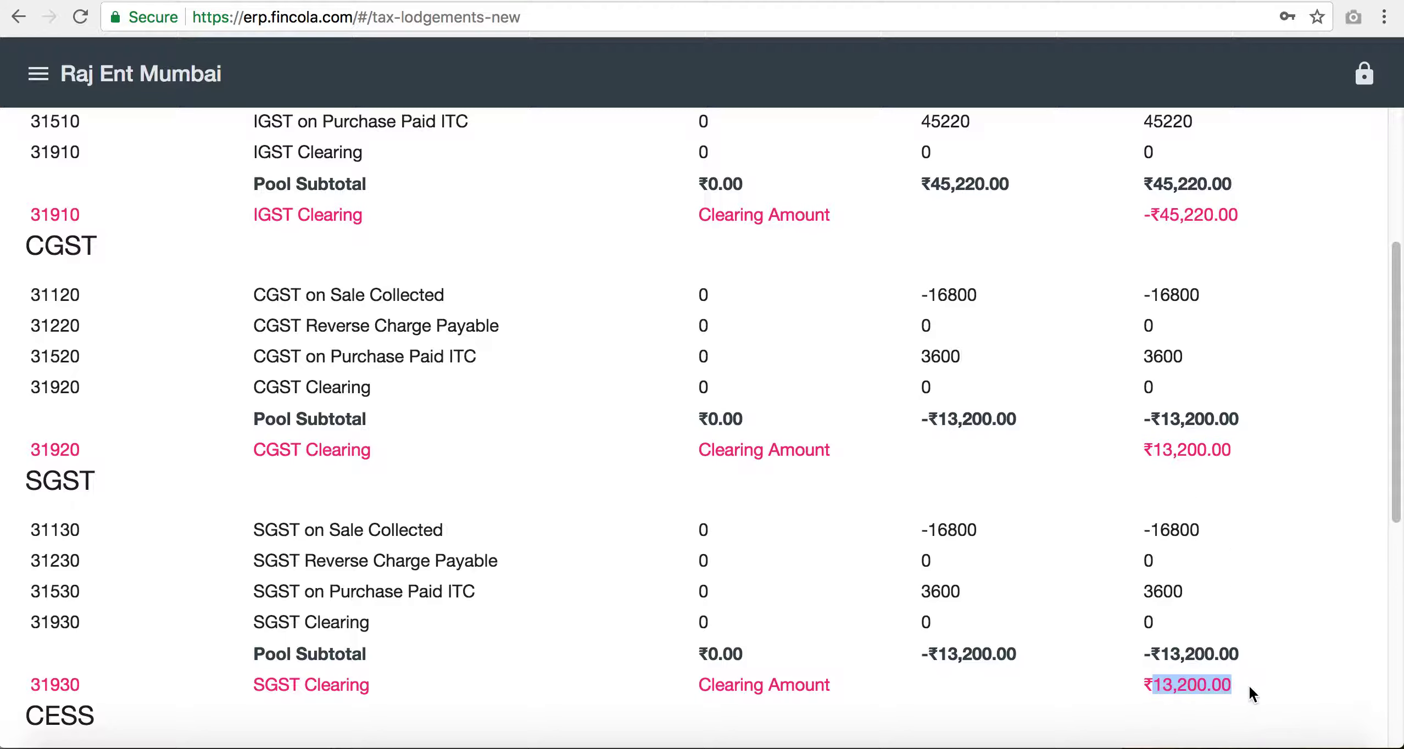
pyautogui.click(1249, 687)
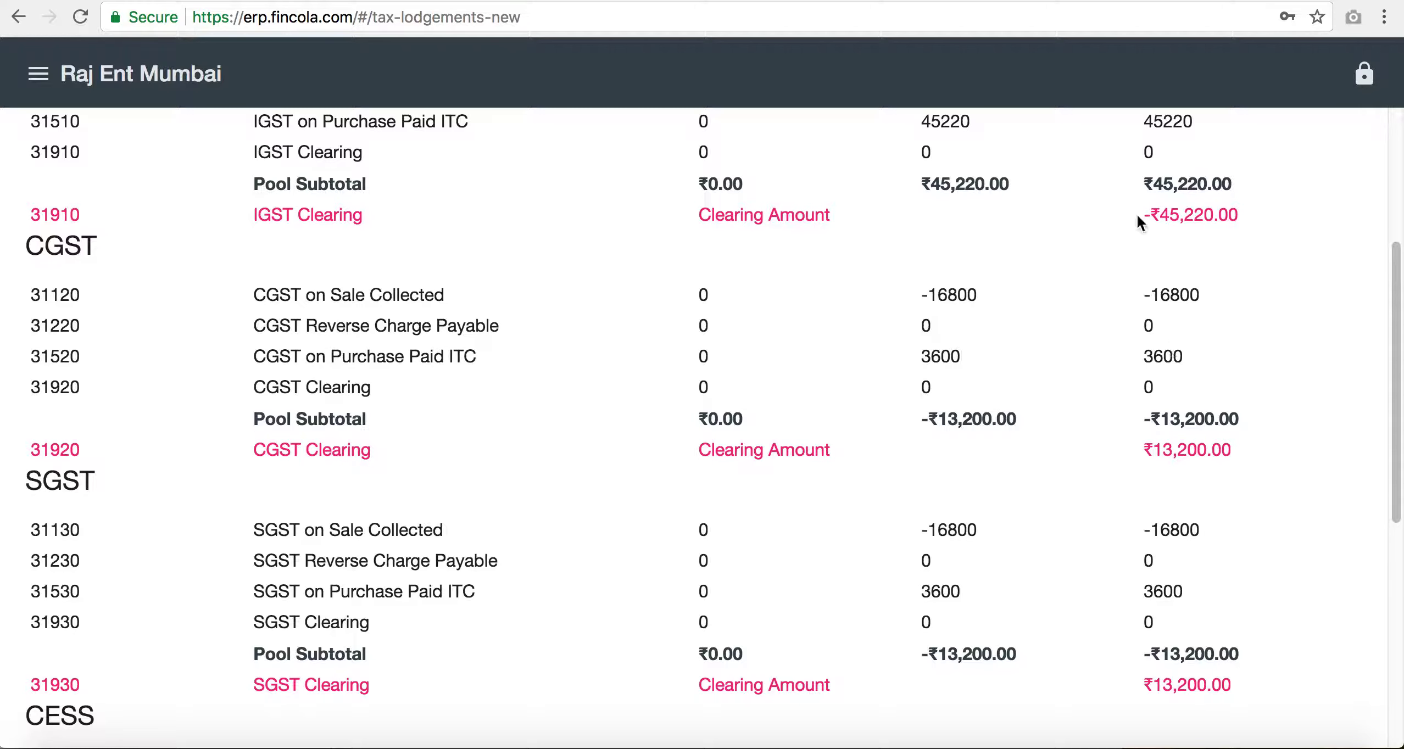
pyautogui.moveTo(1148, 215); pyautogui.dragTo(1248, 219)
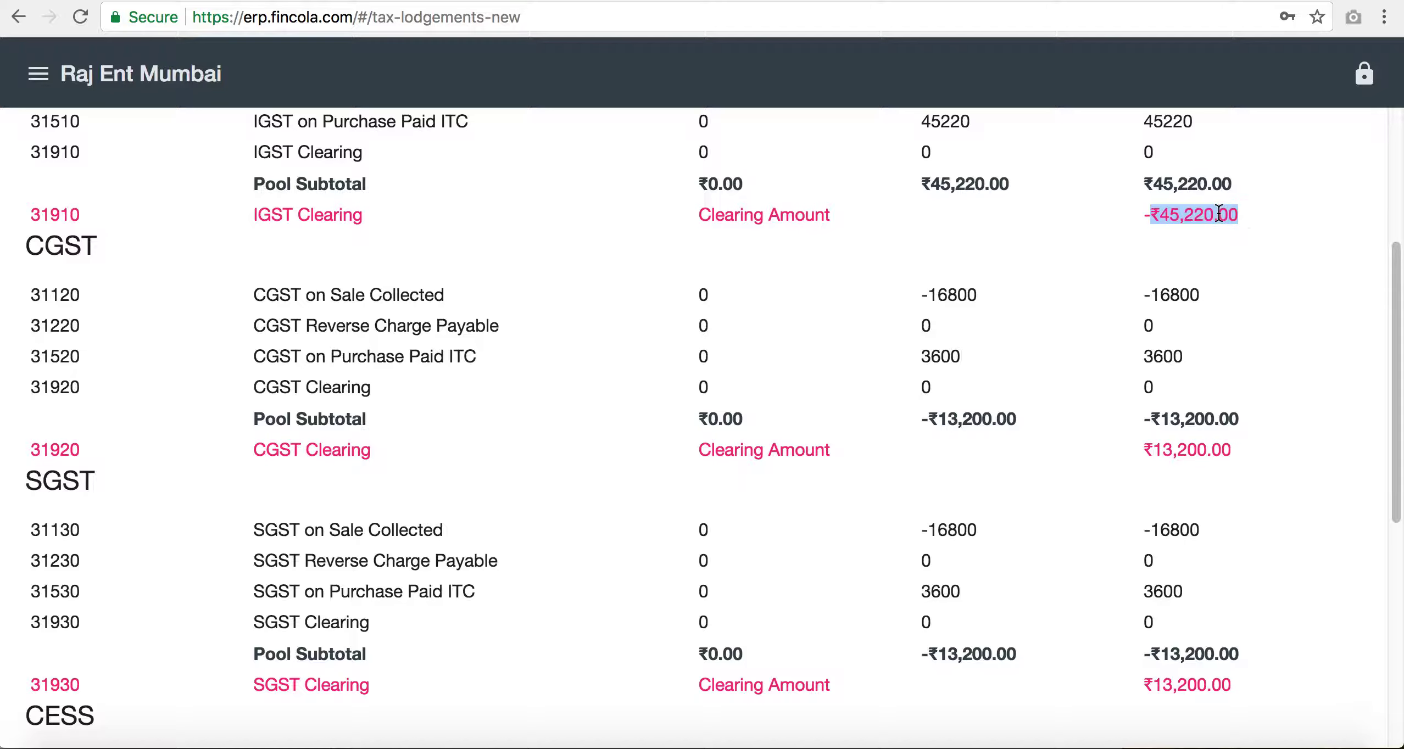
pyautogui.click(1160, 260)
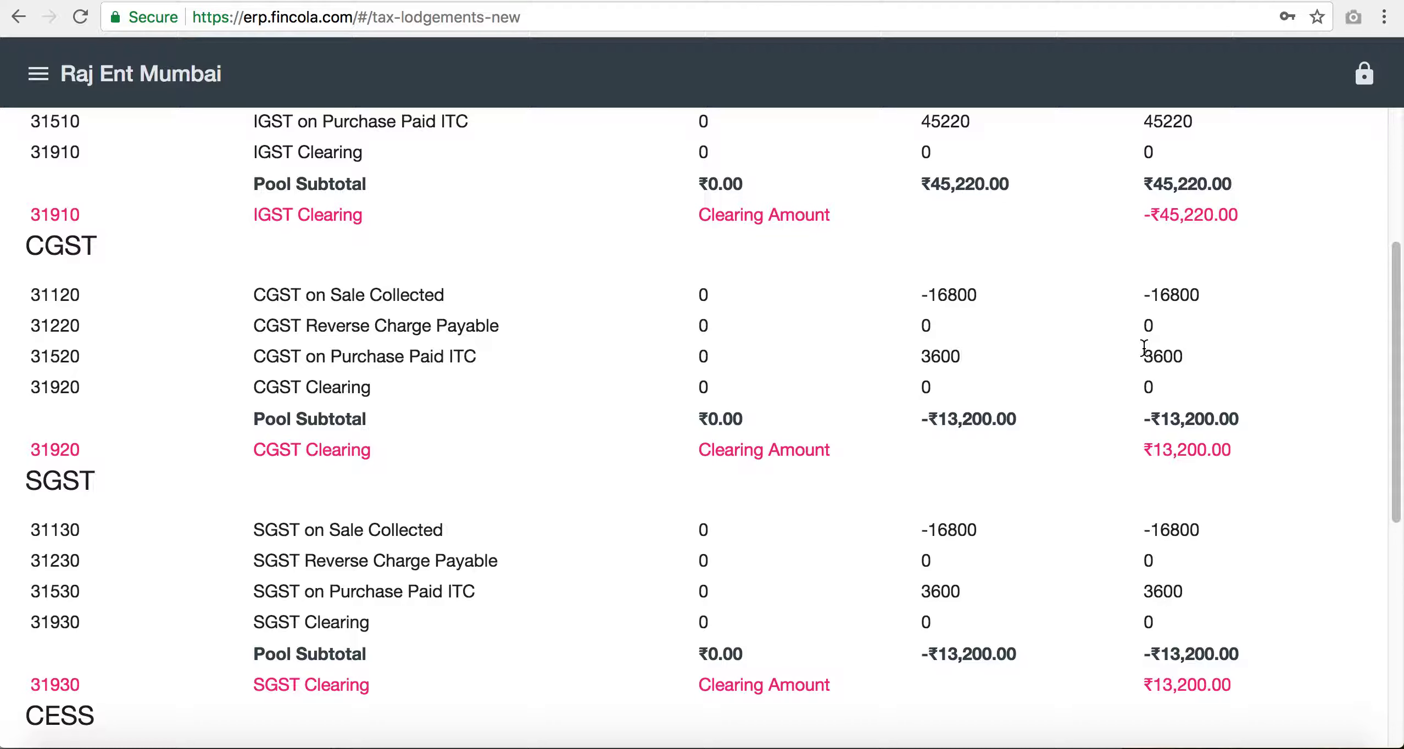
# Step: Examine the lodgement amount below the CGST, SGST and CESS pools
pyautogui.scroll(-10, 1144, 349)
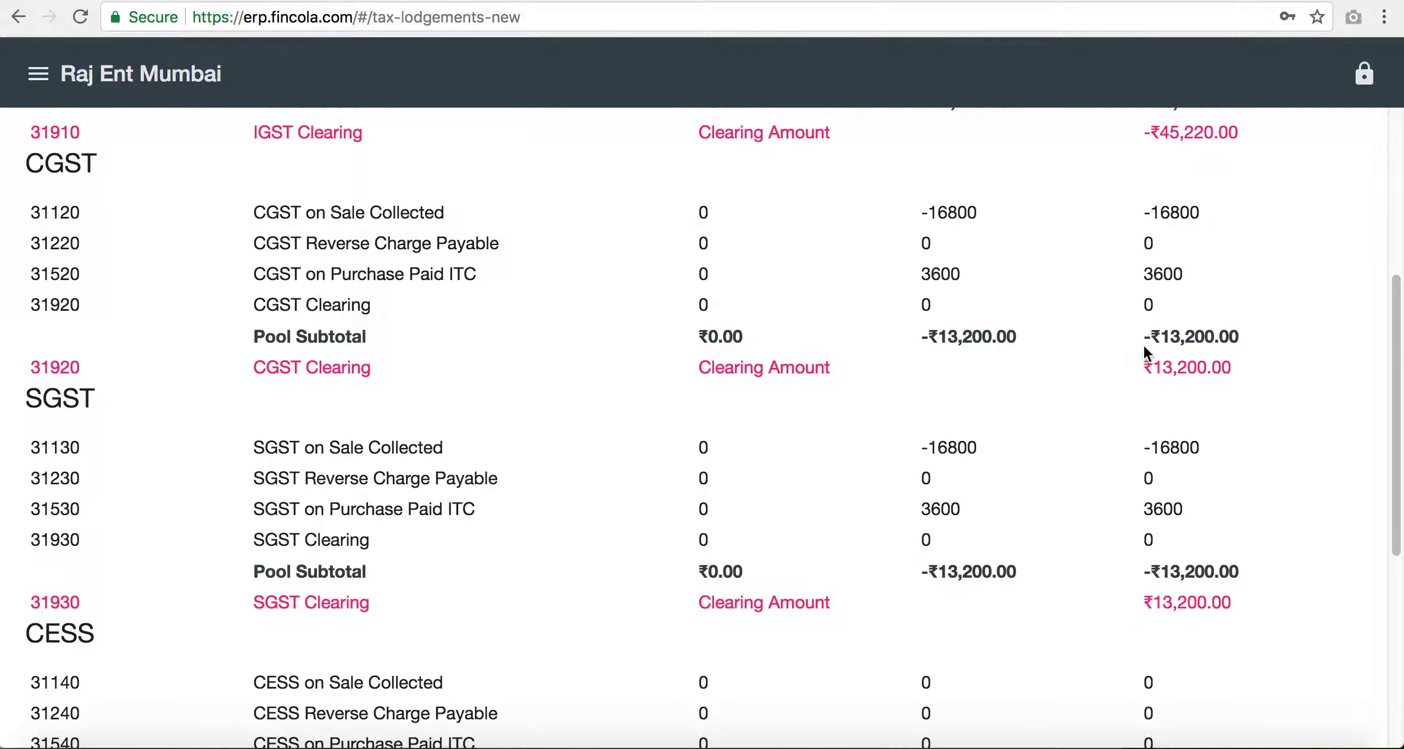
pyautogui.scroll(-1, 1135, 326)
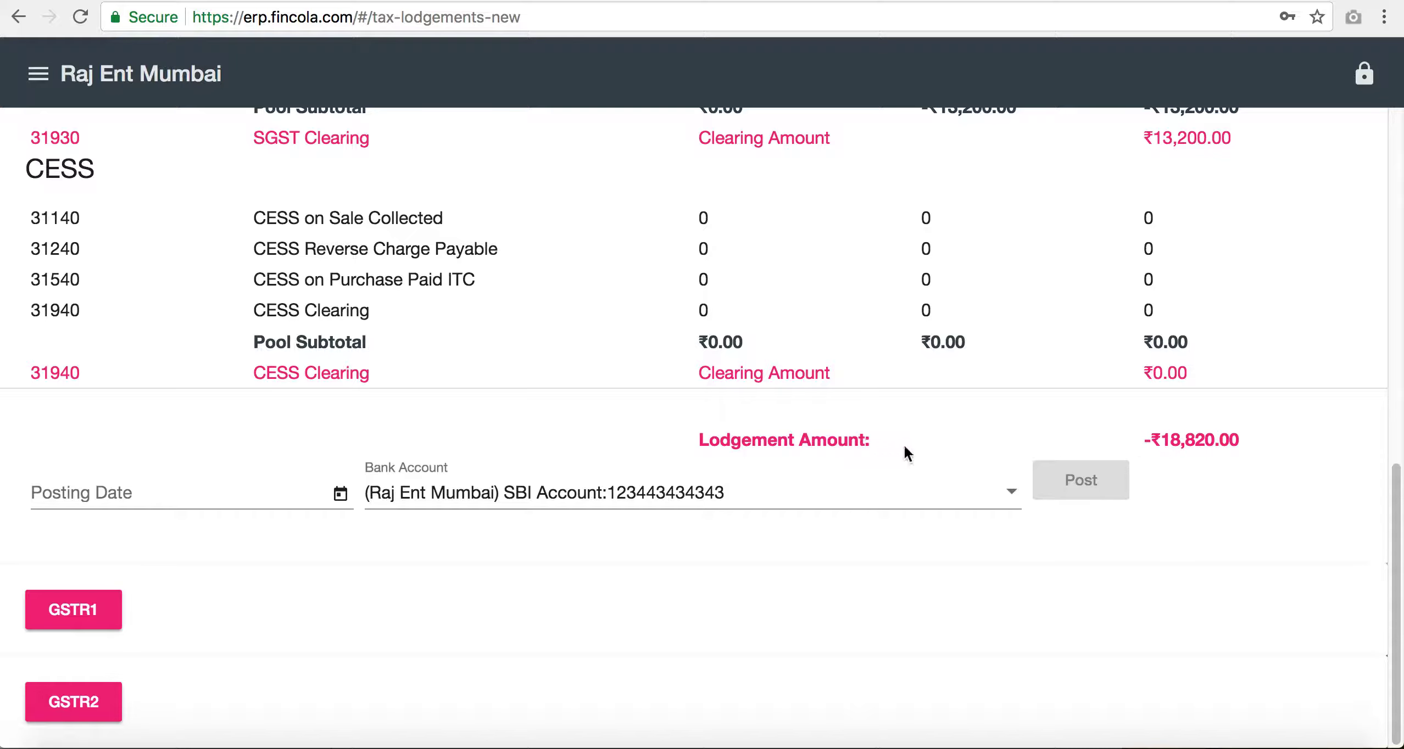
pyautogui.moveTo(1142, 442); pyautogui.dragTo(1248, 439)
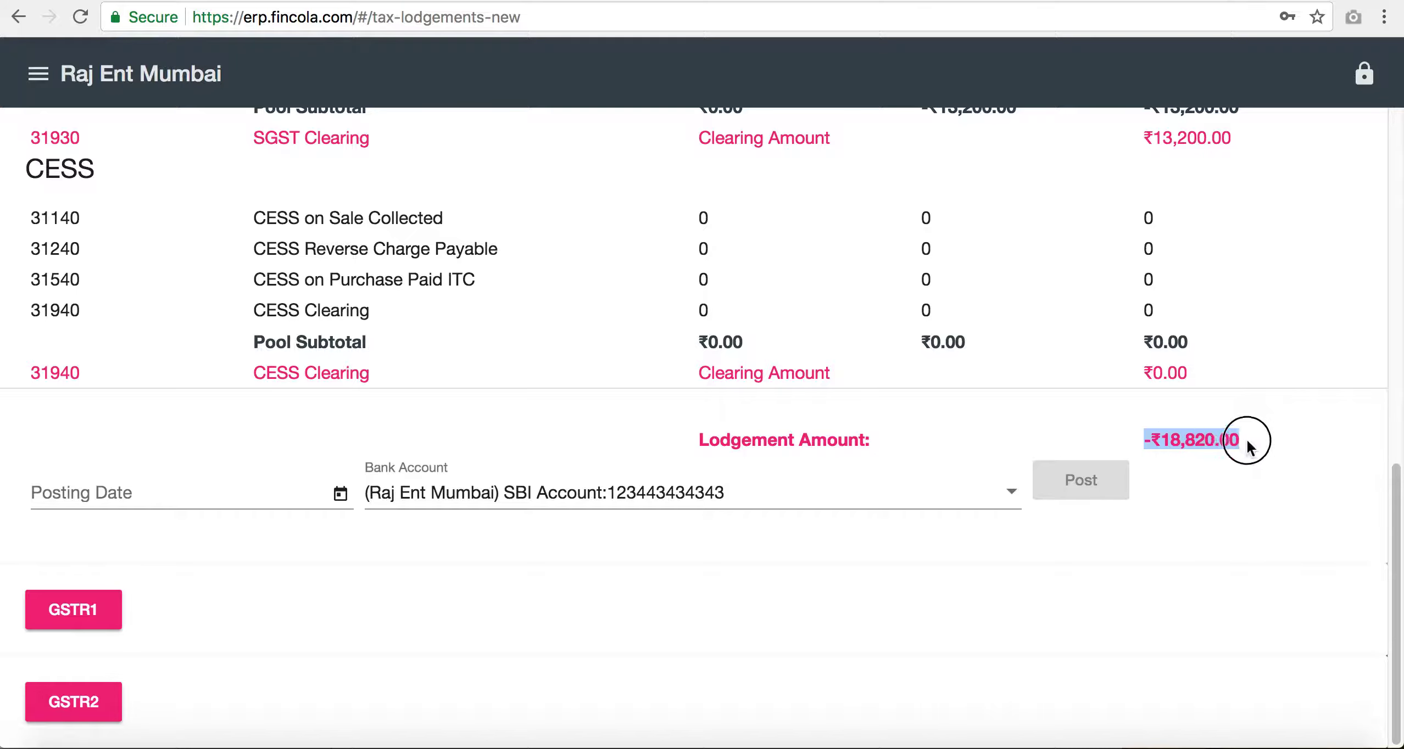
pyautogui.click(1250, 437)
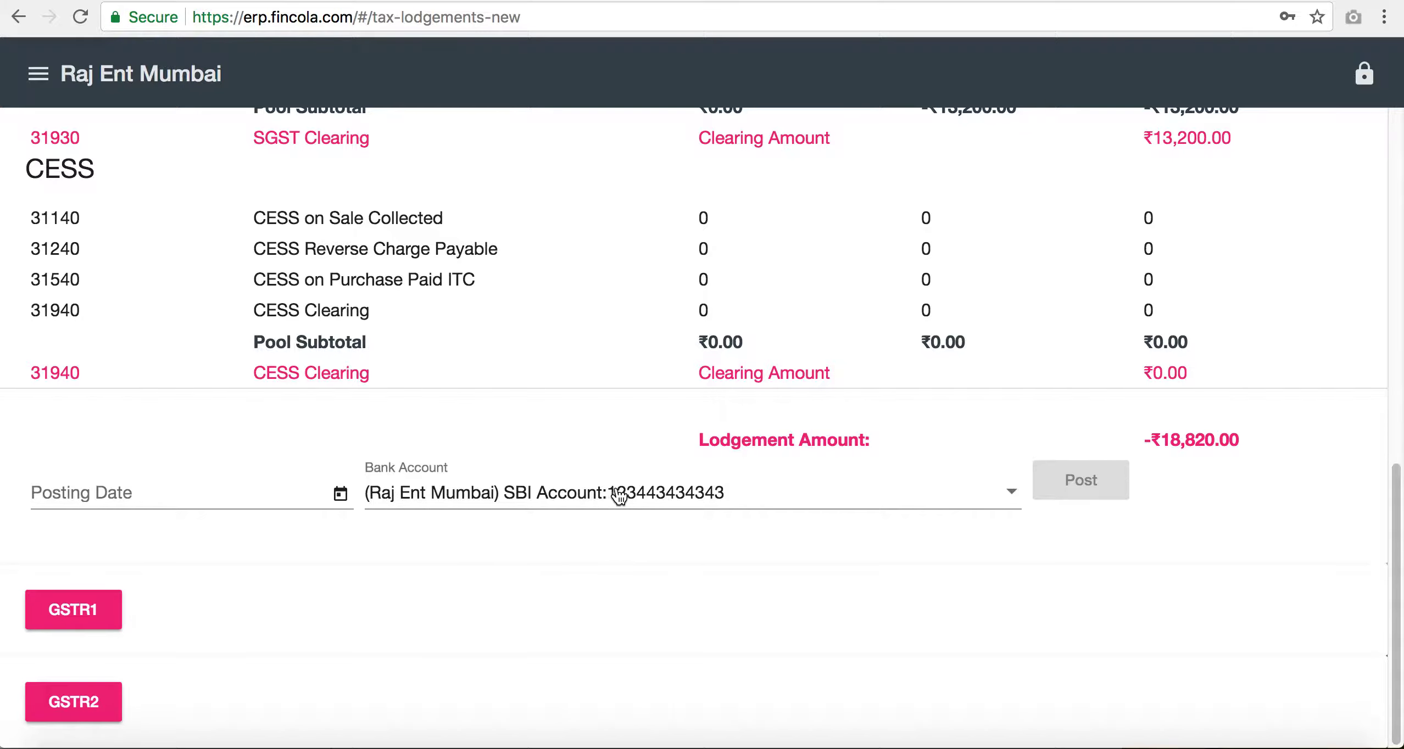
# Step: Check the SBI bank account selected for the lodgement and set the posting date to 31/1/2018
pyautogui.click(818, 506)
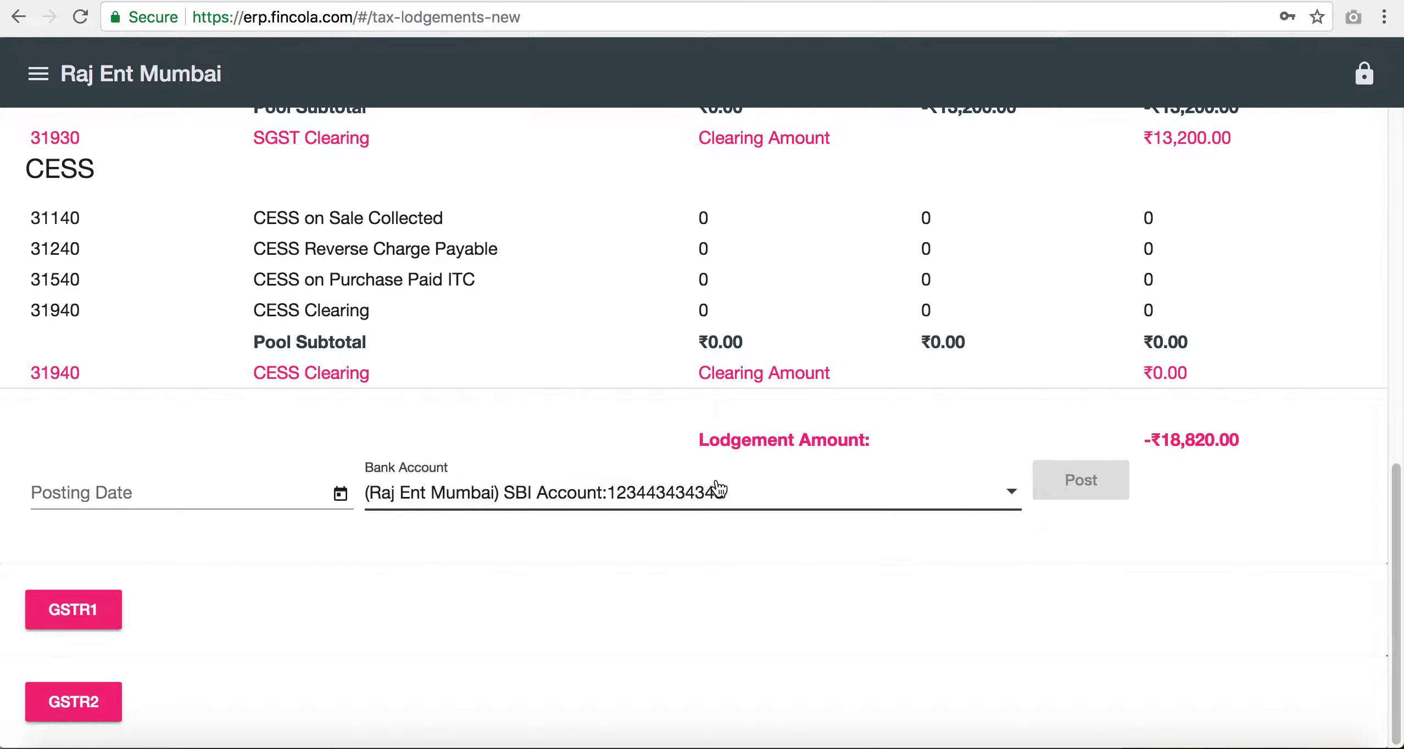
pyautogui.click(340, 492)
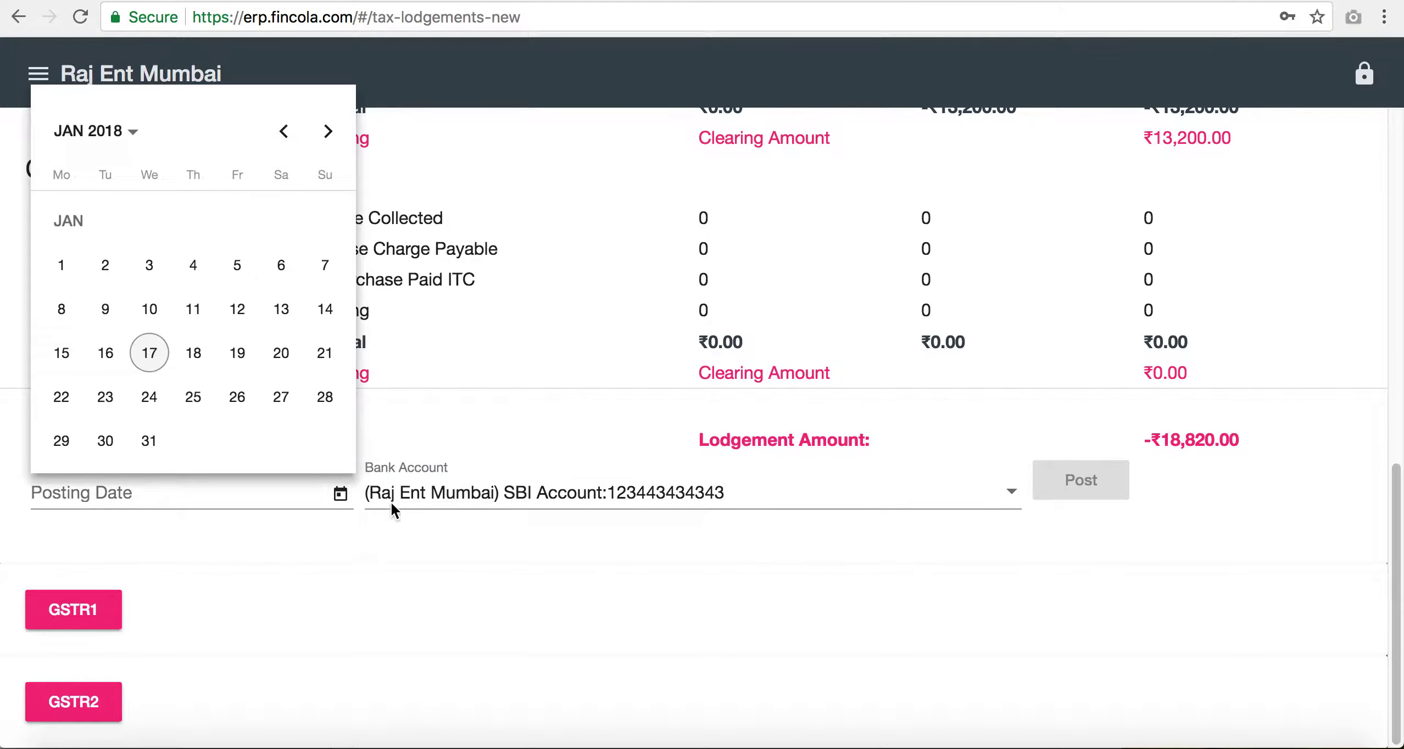
pyautogui.click(149, 441)
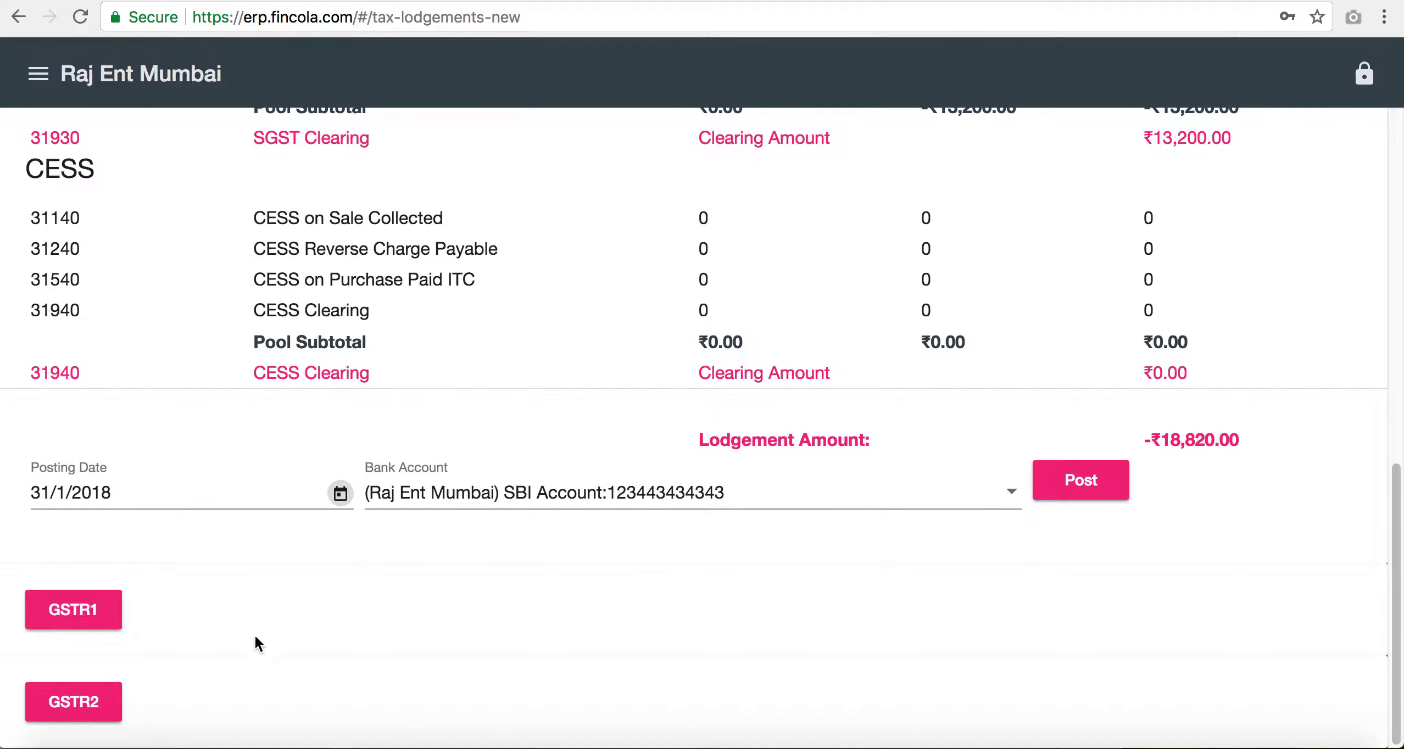
# Step: Generate the GSTR1 report sections for the lodgement and look through them from Sales to Businesses to HSN Summary
pyautogui.click(111, 612)
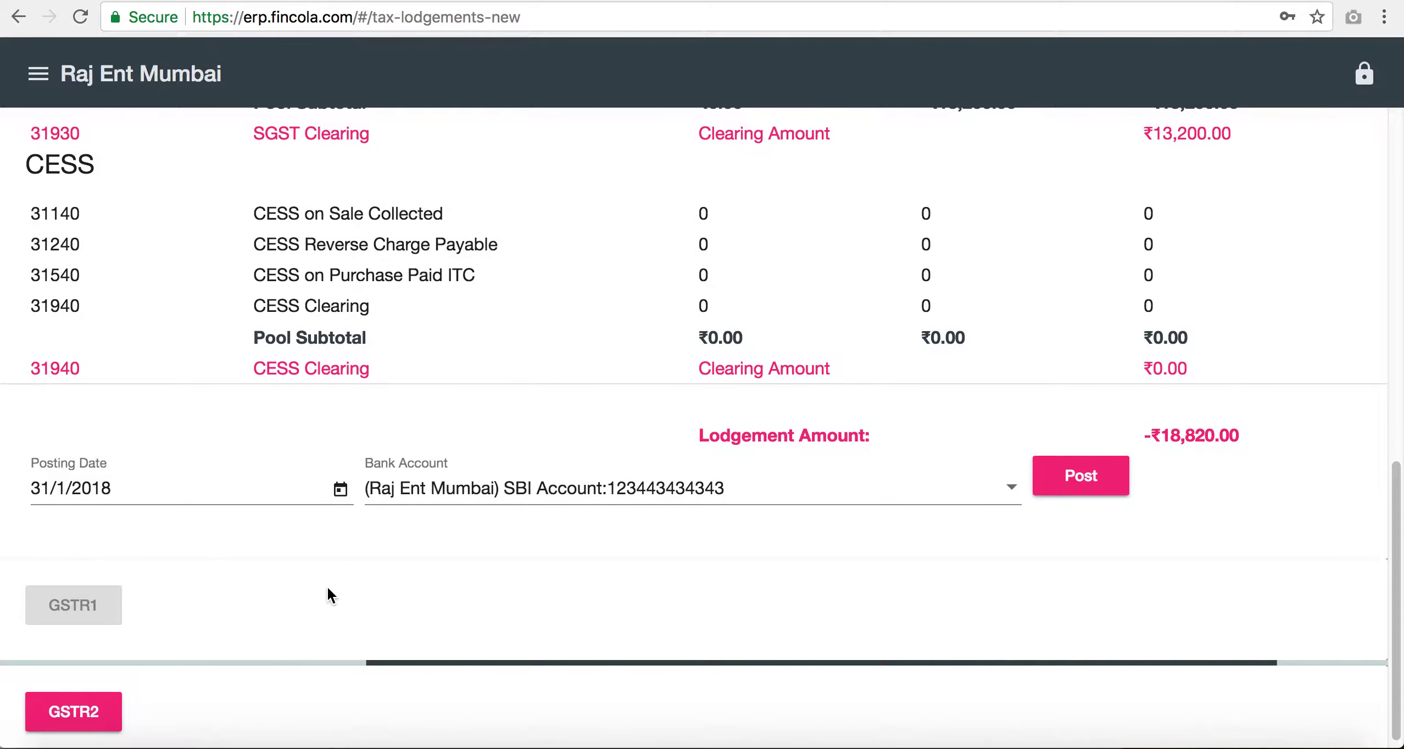
pyautogui.scroll(-5, 333, 660)
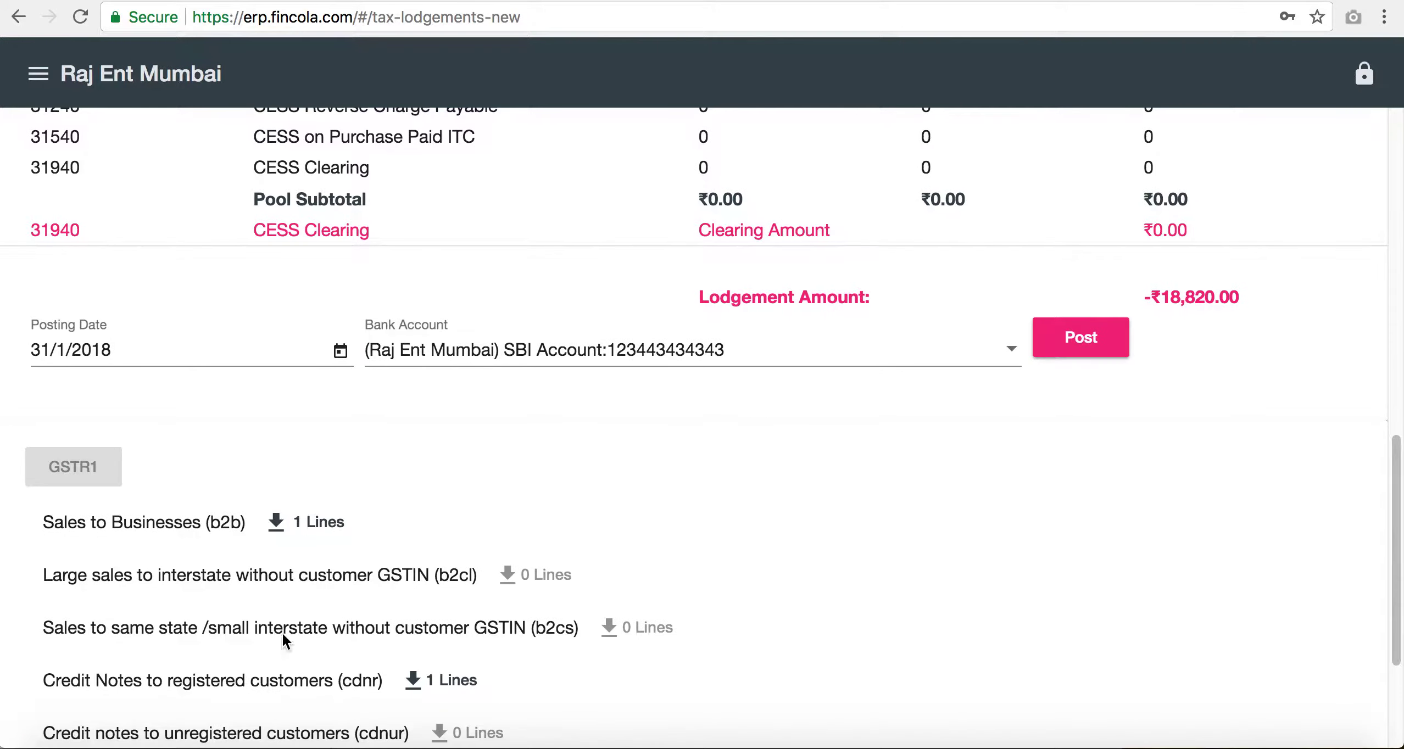
pyautogui.scroll(-3, 320, 533)
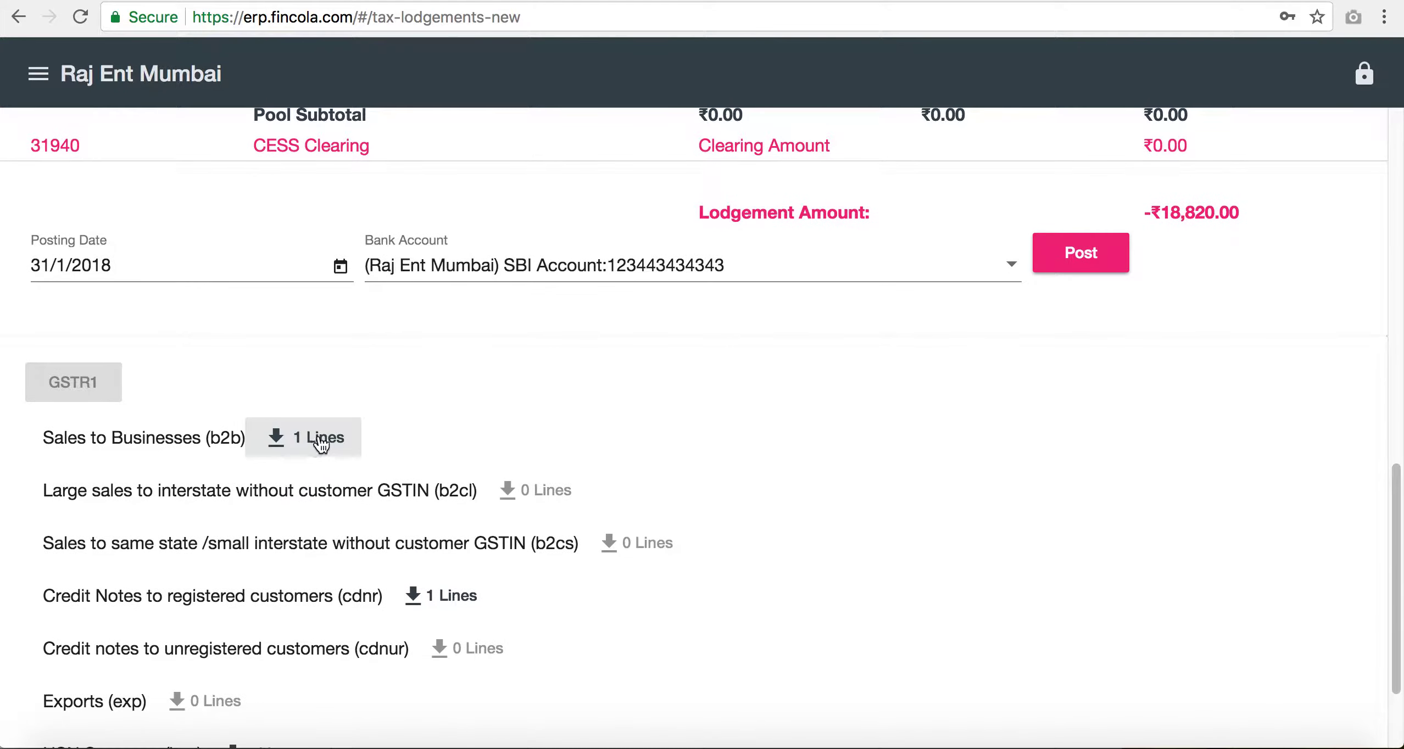
pyautogui.scroll(-5, 340, 438)
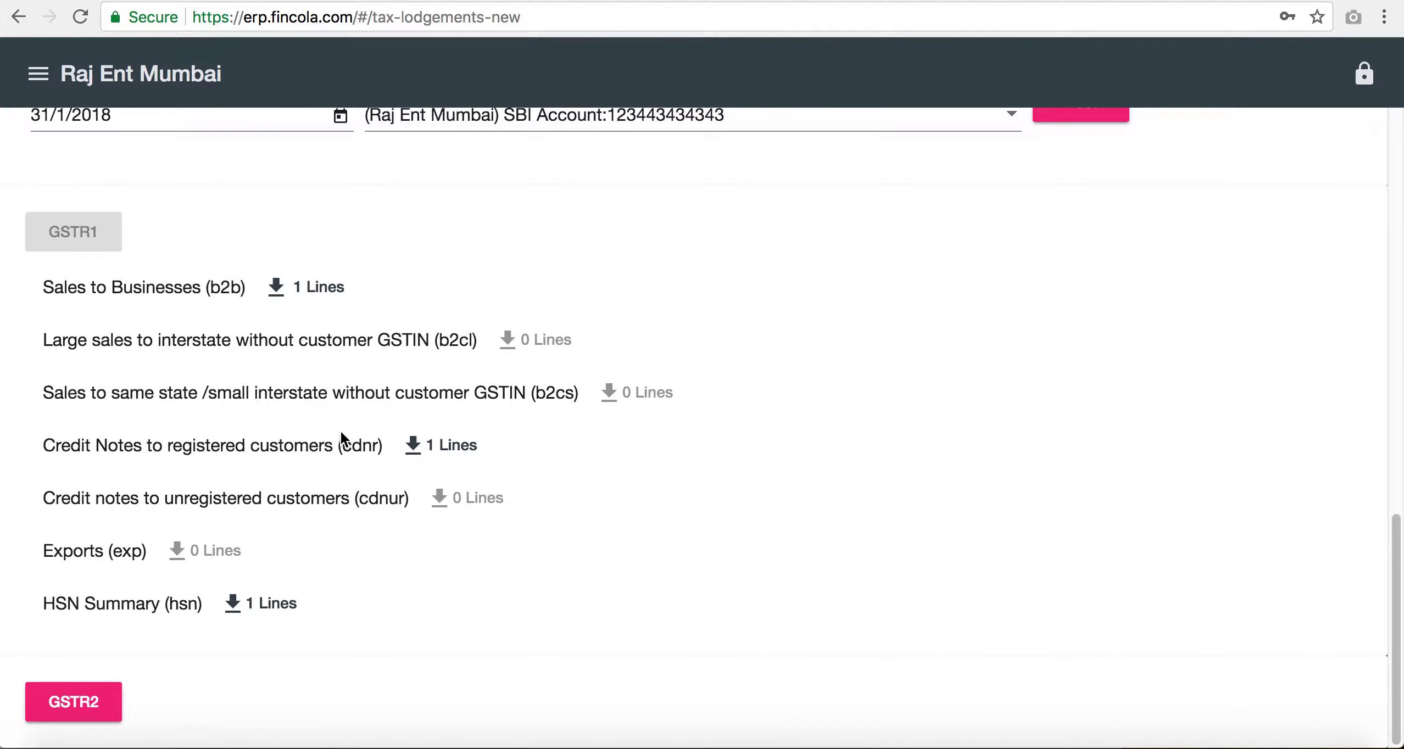
# Step: Generate the GSTR2 report sections for the lodgement and look through them from Purchases from businesses to HSN Summary
pyautogui.click(102, 715)
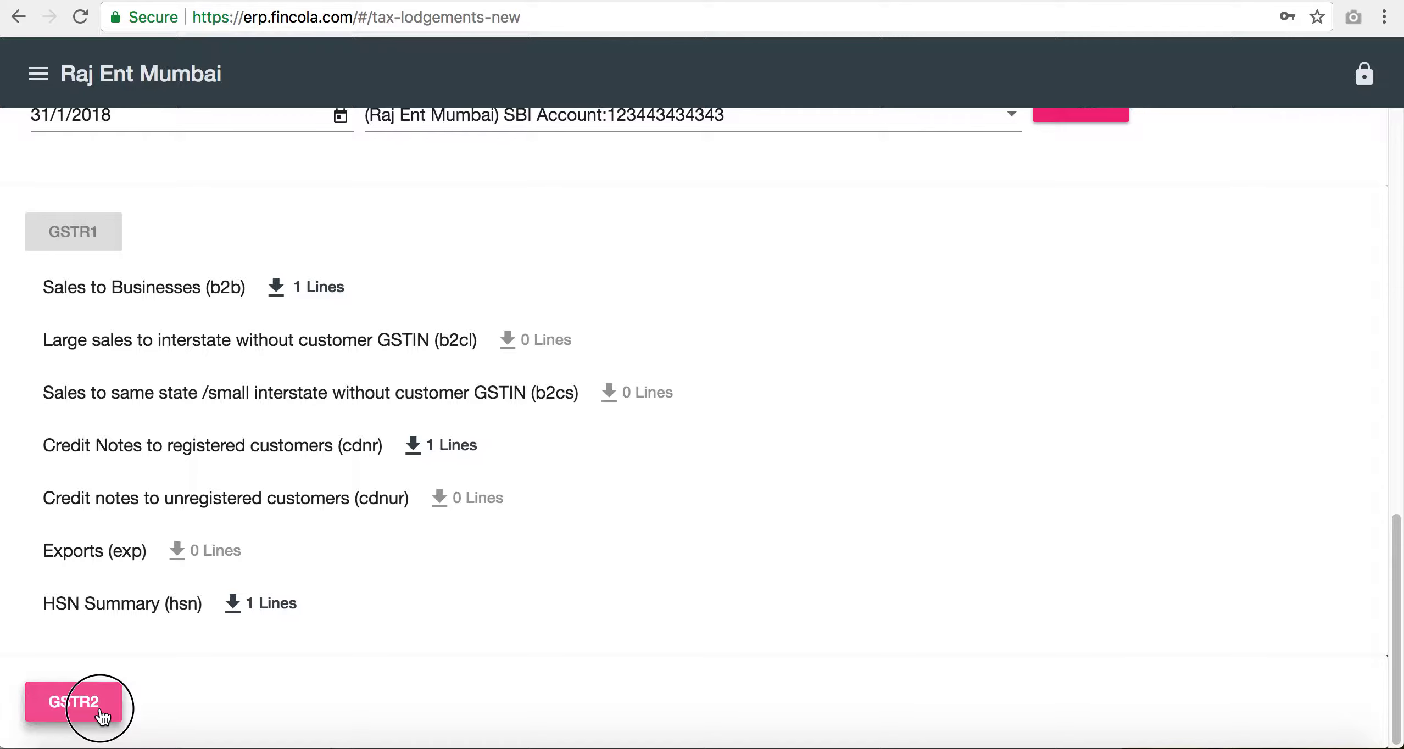
pyautogui.scroll(-8, 417, 635)
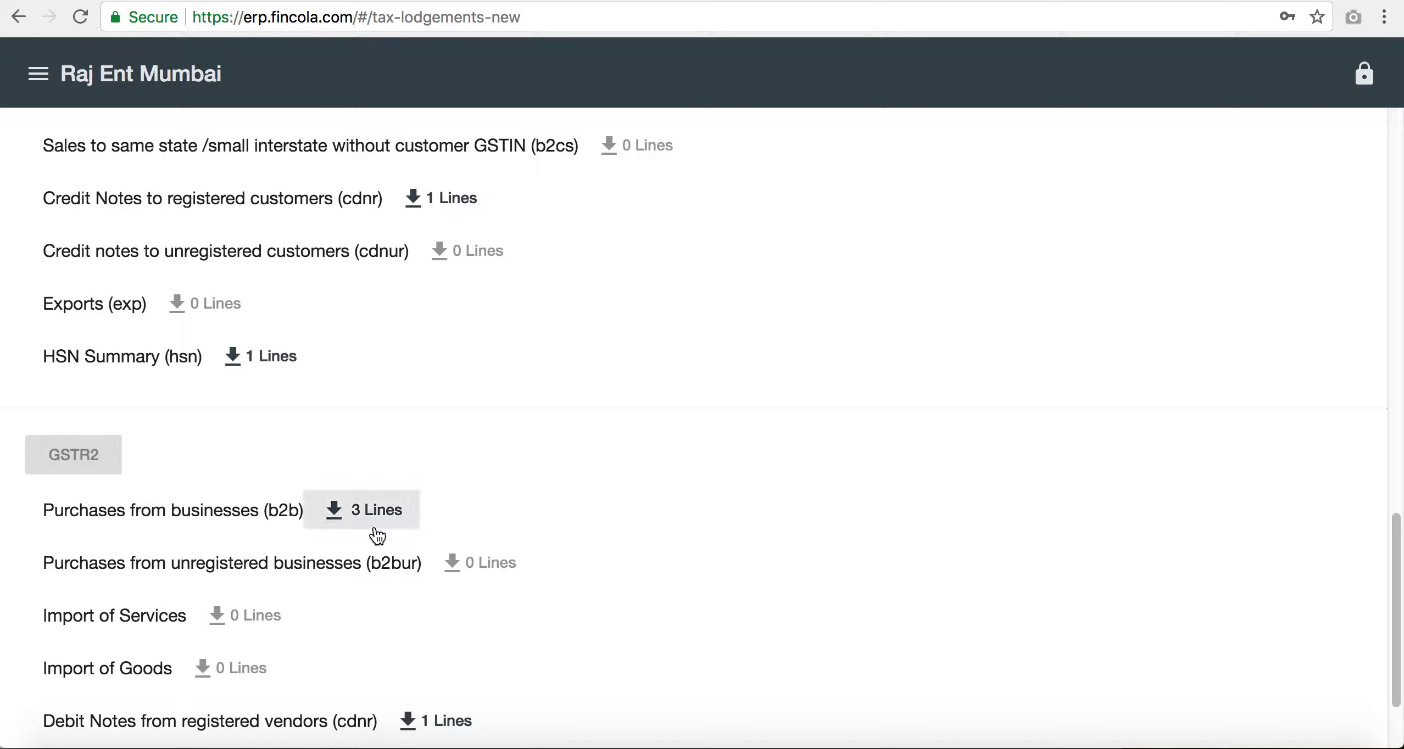
pyautogui.scroll(-3, 392, 659)
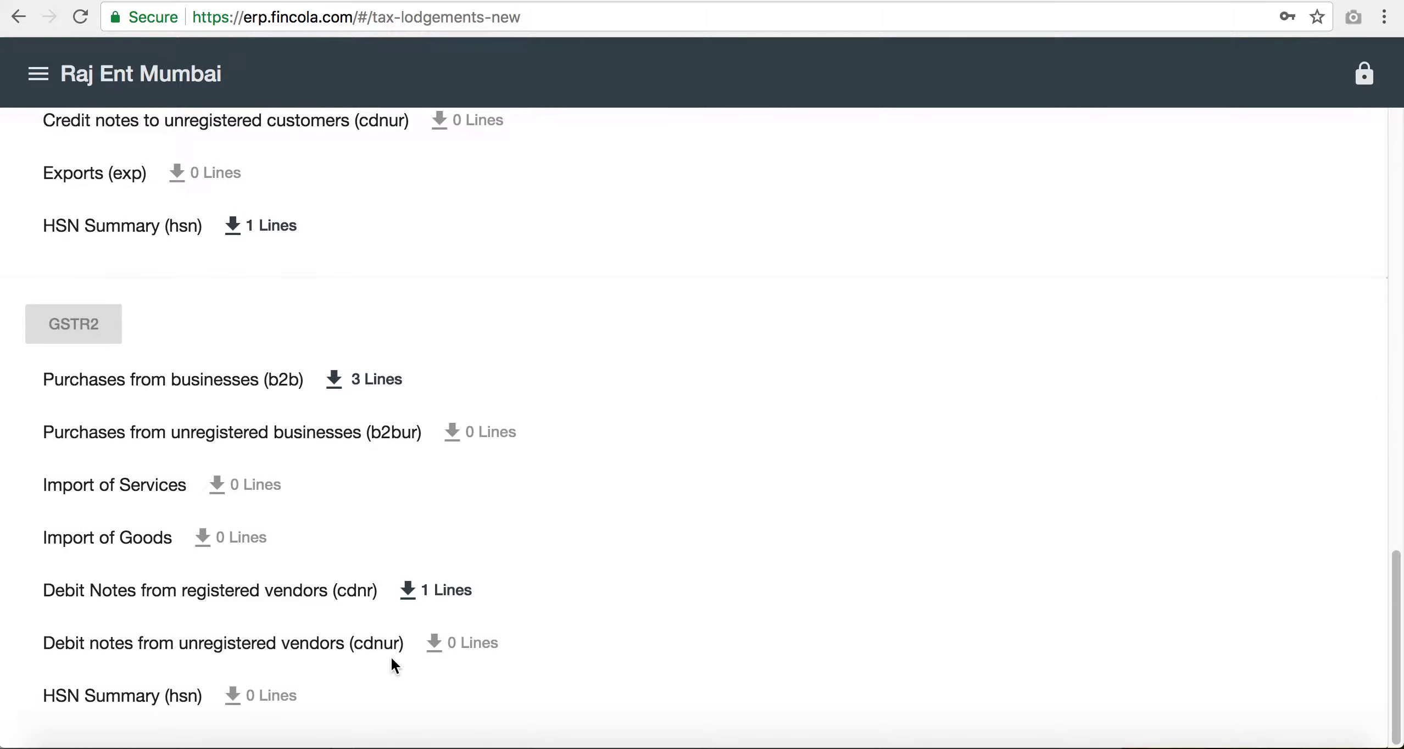
# Step: Recheck the GST period and every tax pool's clearing amount against the lodgement amount
pyautogui.scroll(15, 391, 658)
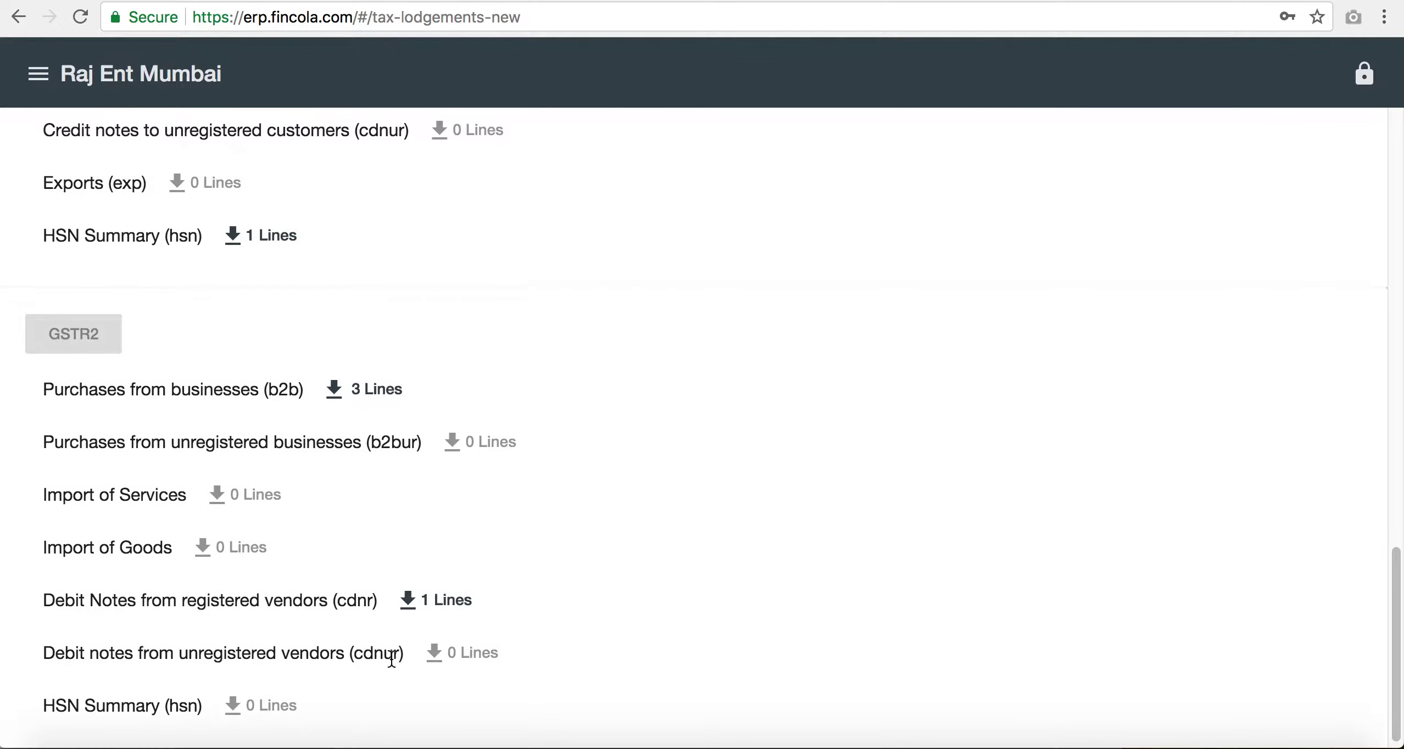
pyautogui.scroll(20, 391, 658)
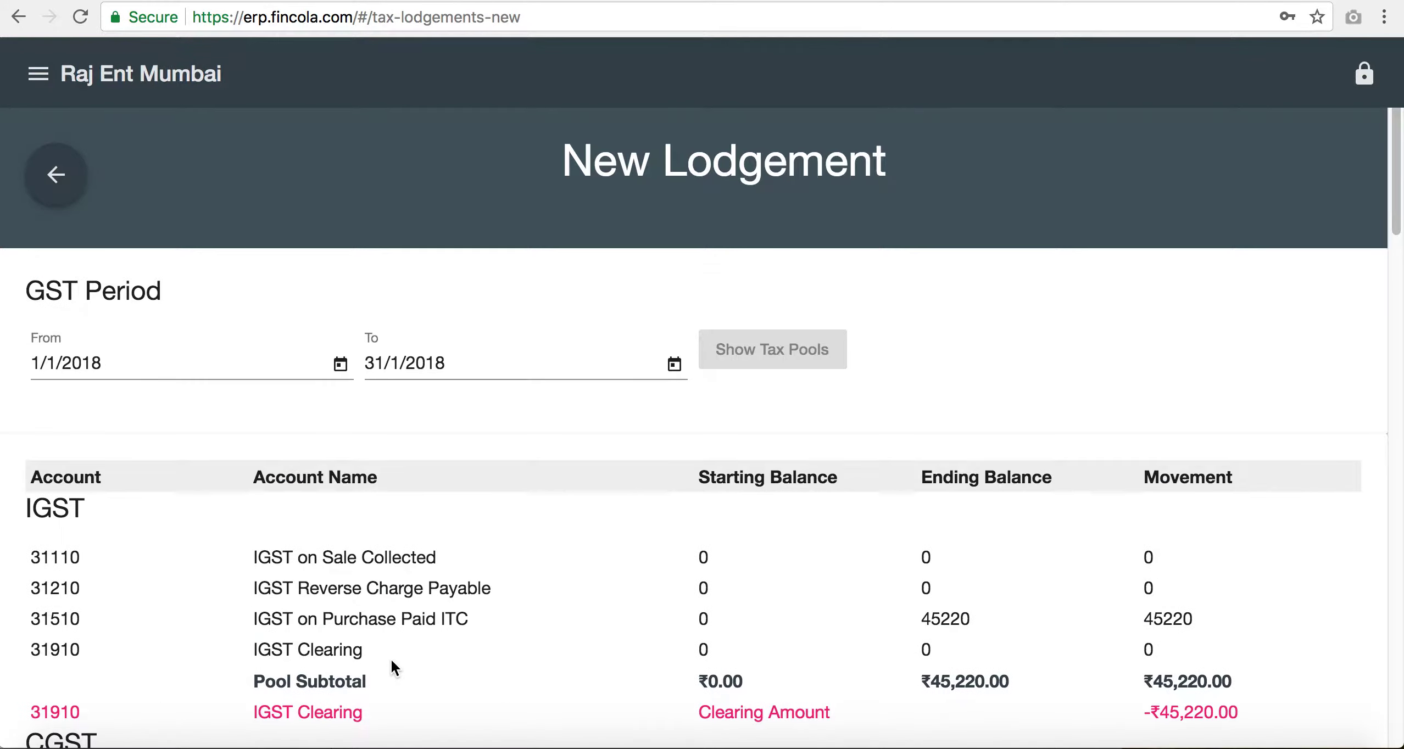
pyautogui.scroll(-3, 401, 675)
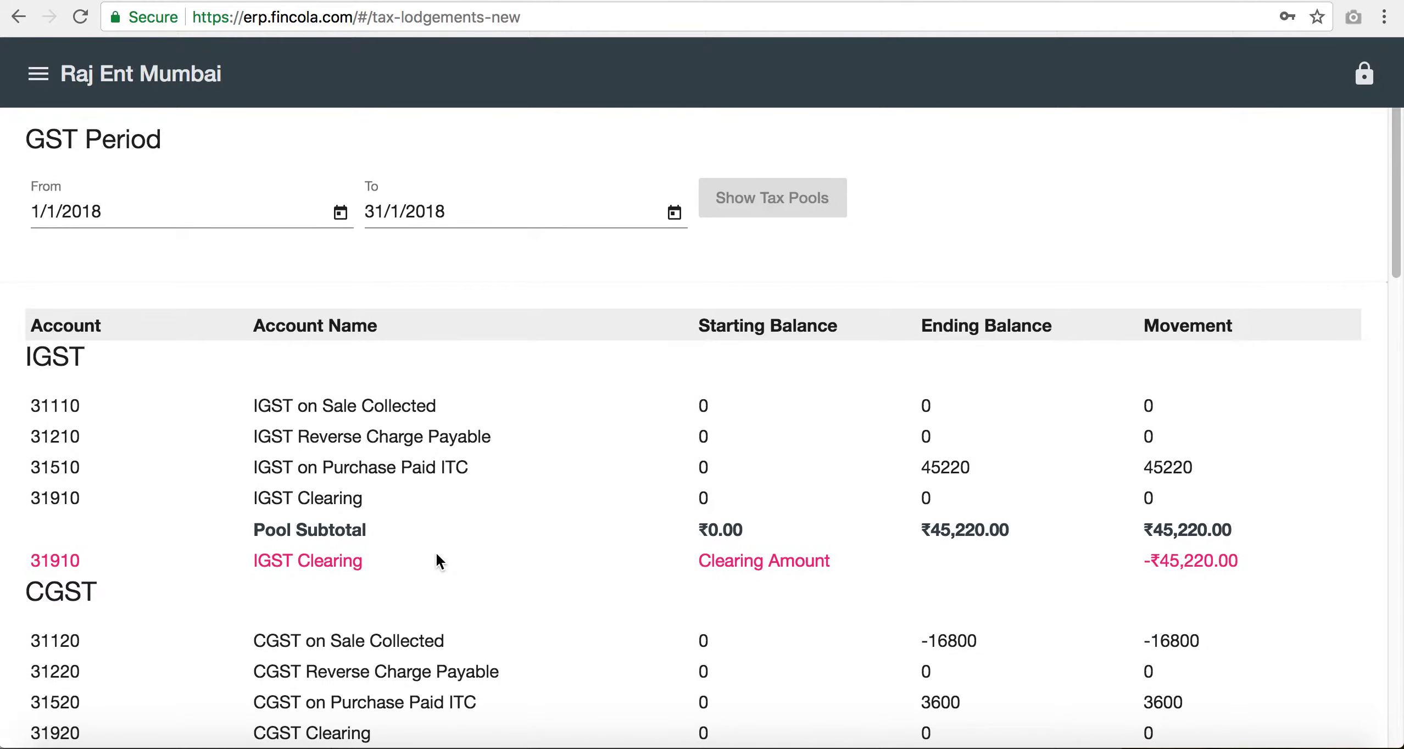
pyautogui.scroll(-4, 437, 558)
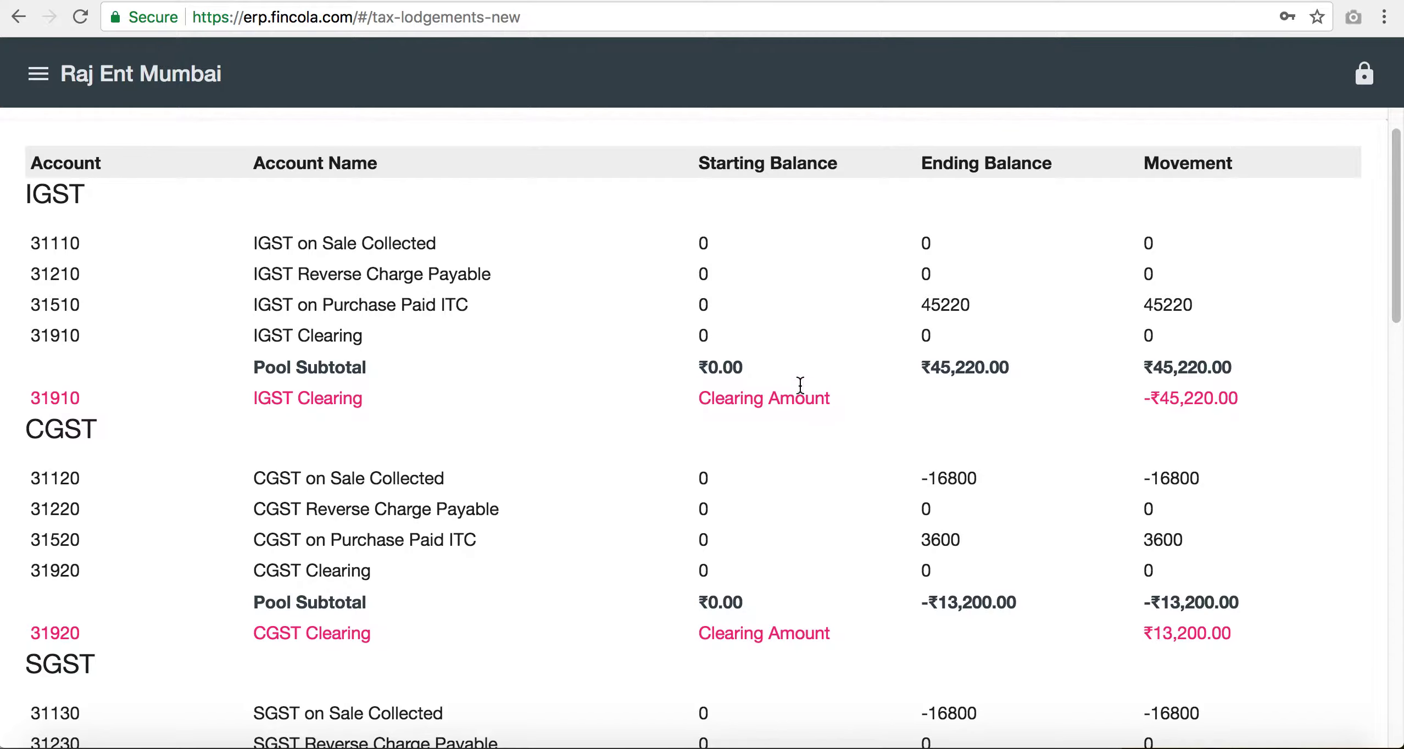
pyautogui.scroll(-3, 1142, 543)
pyautogui.scroll(-5, 1141, 547)
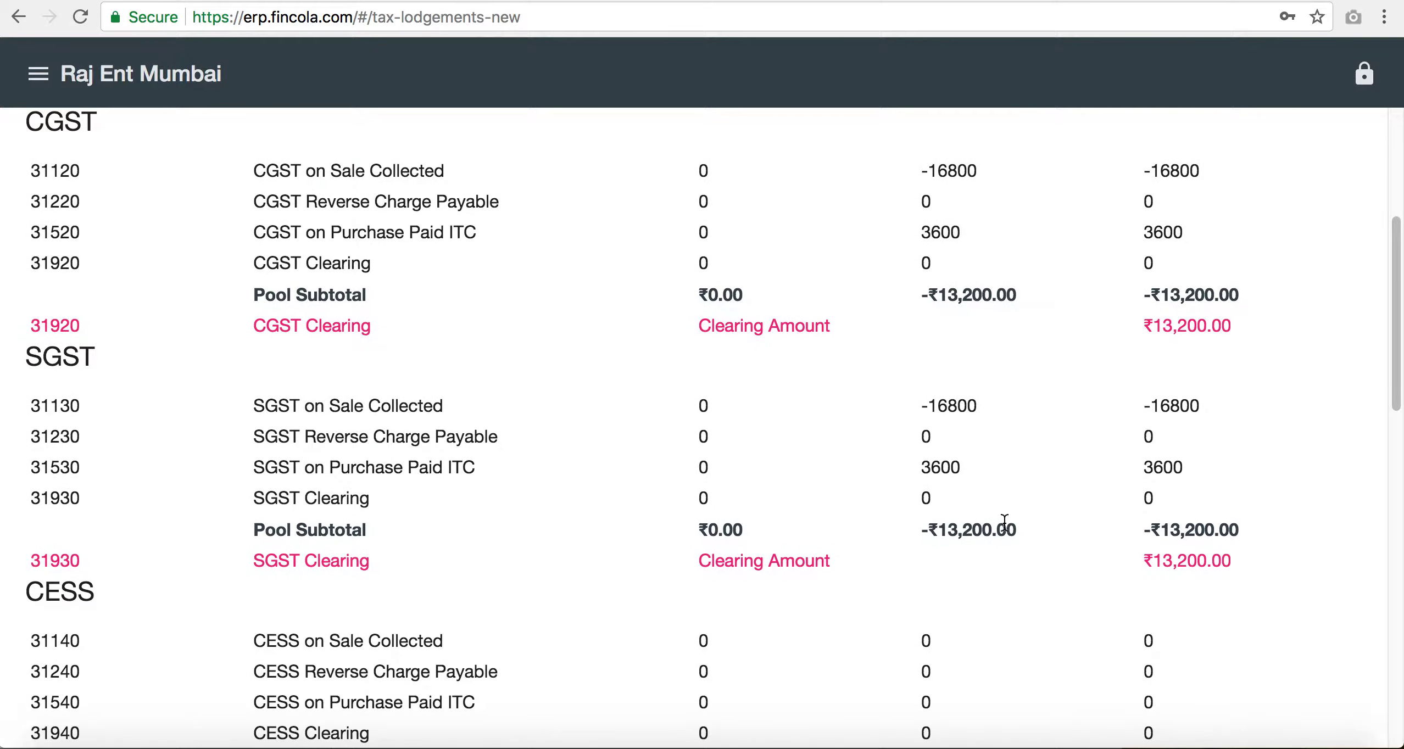
pyautogui.scroll(-13, 1006, 527)
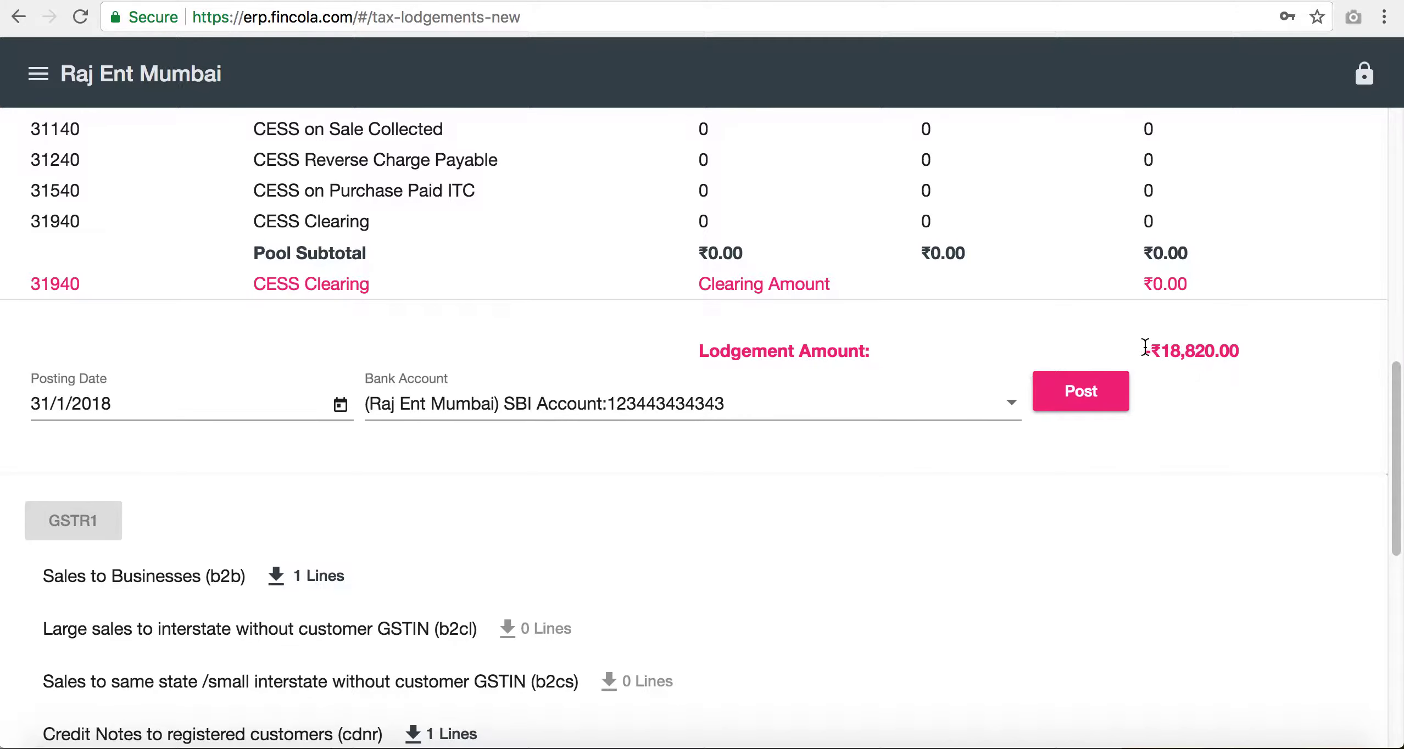
pyautogui.moveTo(1145, 352); pyautogui.dragTo(1258, 357)
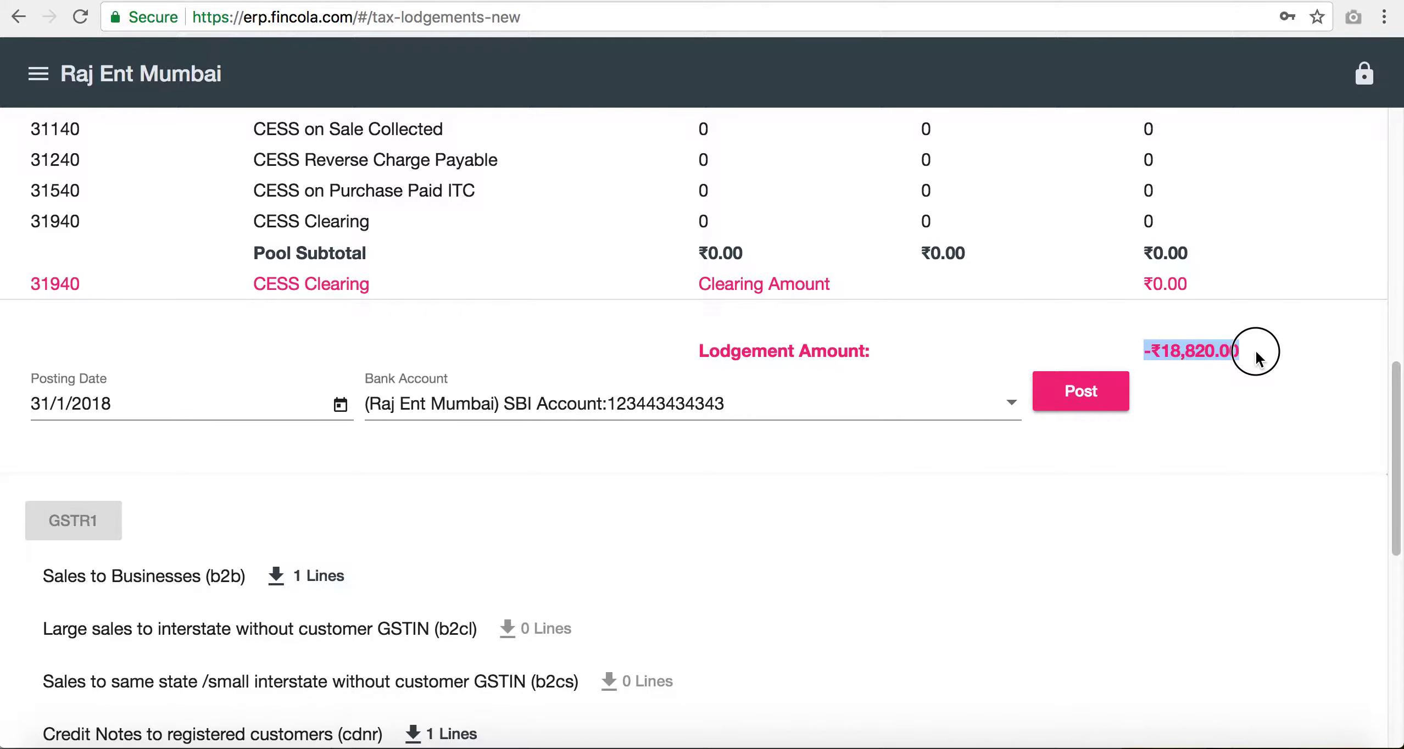
pyautogui.click(1259, 384)
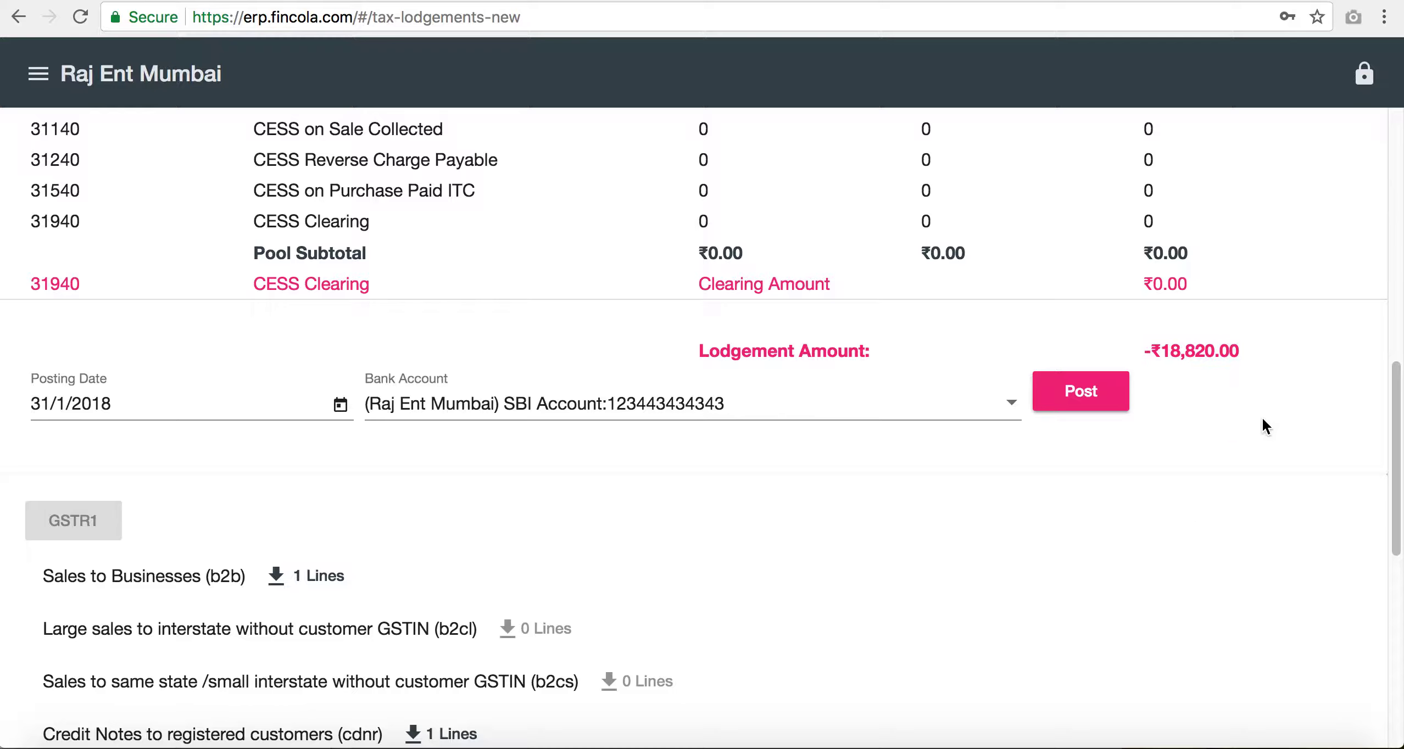
# Step: Review the downloadable GSTR1 sales and credit note sections and the GSTR2 purchase and debit note sections
pyautogui.scroll(-5, 732, 609)
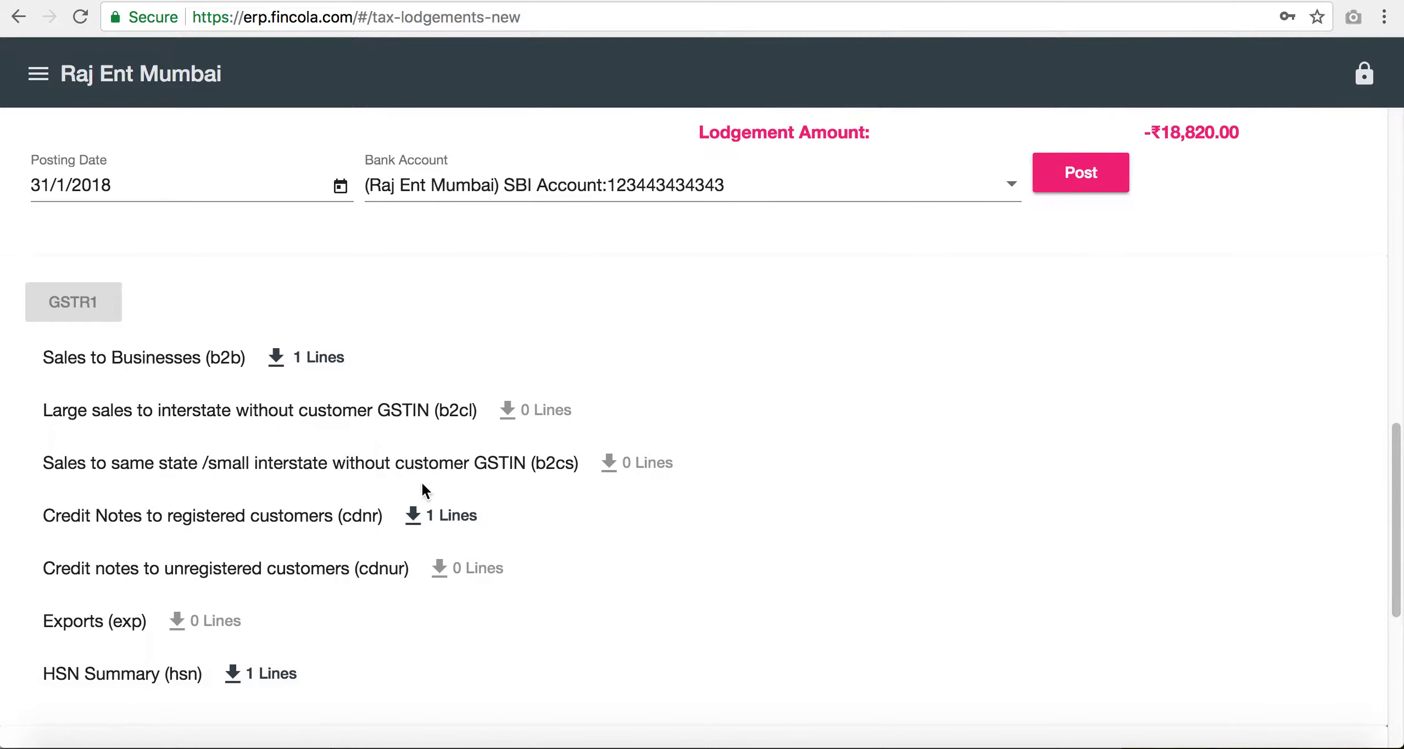
pyautogui.scroll(-3, 384, 489)
pyautogui.scroll(-1, 382, 541)
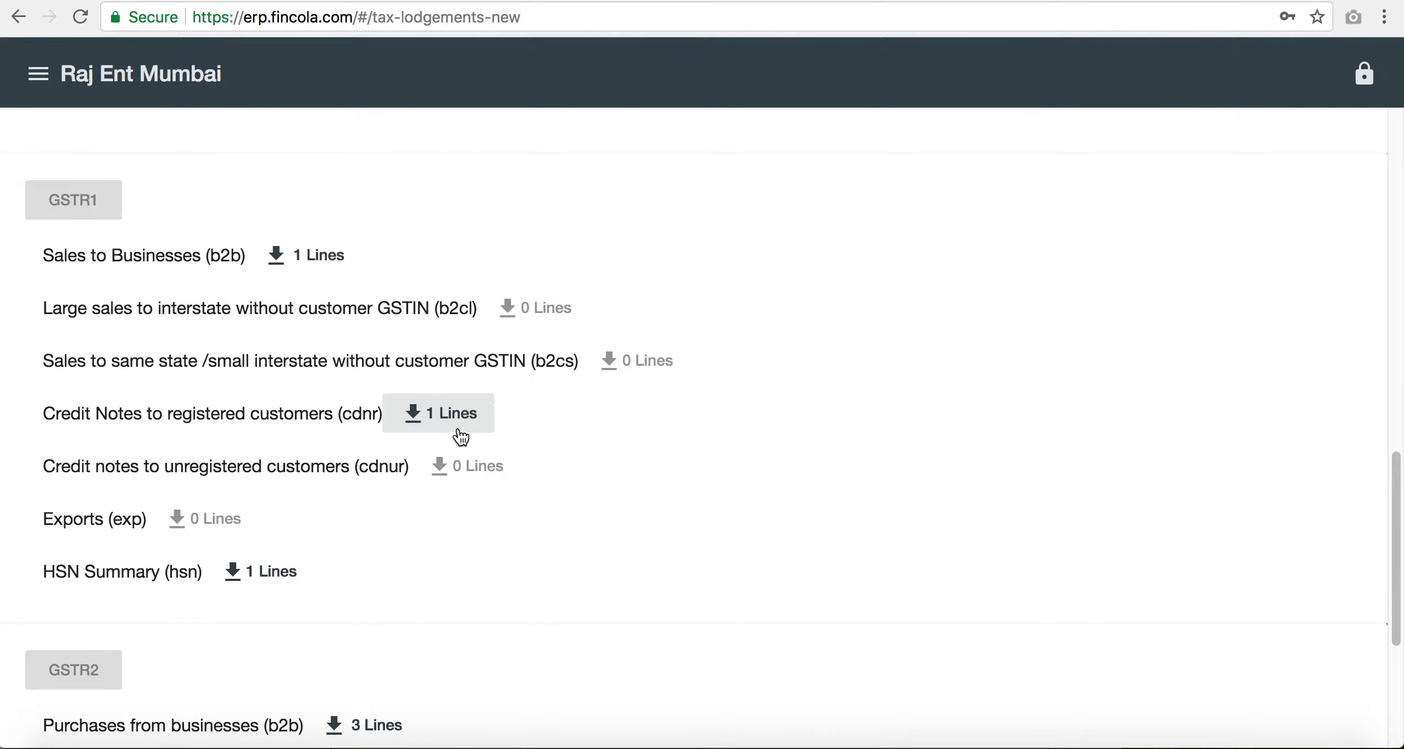
pyautogui.scroll(-5, 402, 555)
pyautogui.scroll(-3, 402, 553)
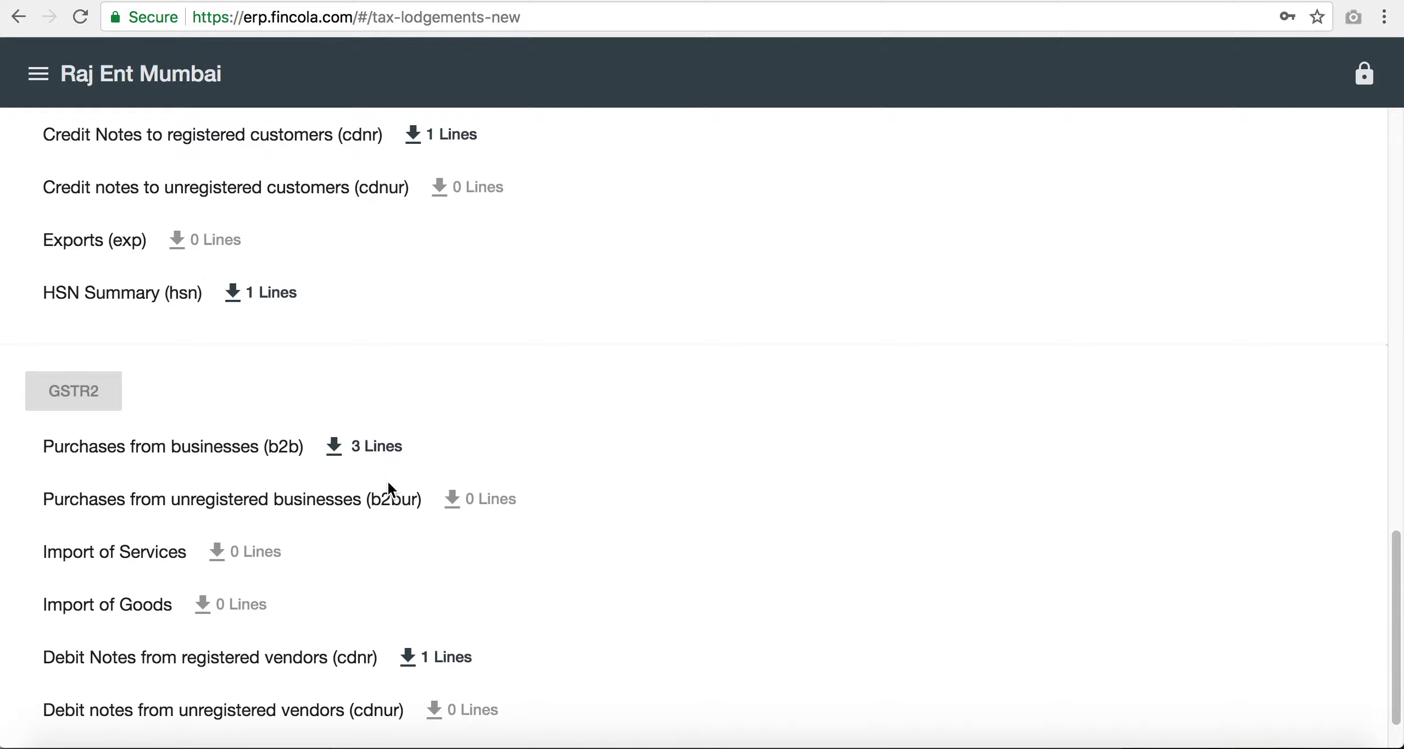
pyautogui.scroll(-1, 388, 482)
pyautogui.scroll(-1, 388, 482)
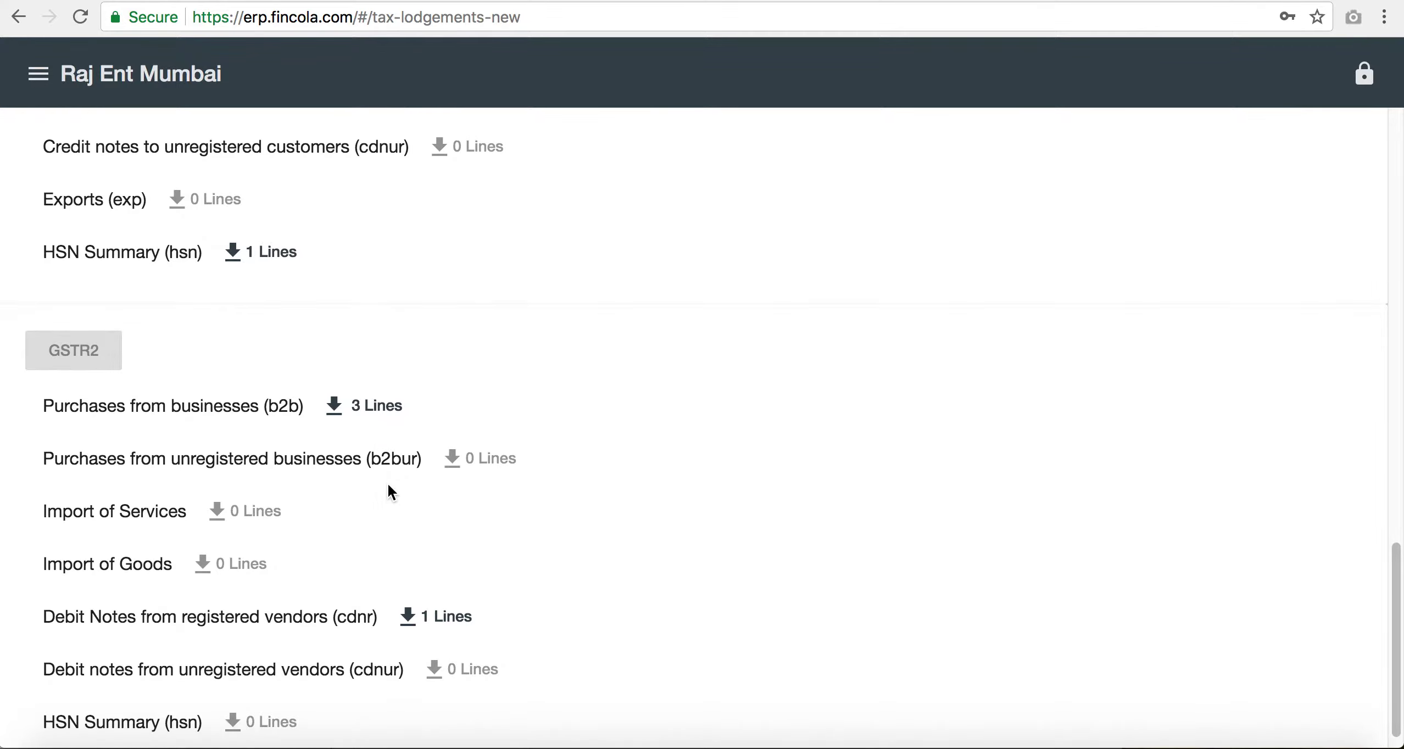
pyautogui.scroll(-1, 387, 483)
# Step: Review the whole lodgement once more, from the GST period and tax pools to the posting date and bank account
pyautogui.scroll(13, 527, 489)
pyautogui.scroll(8, 648, 497)
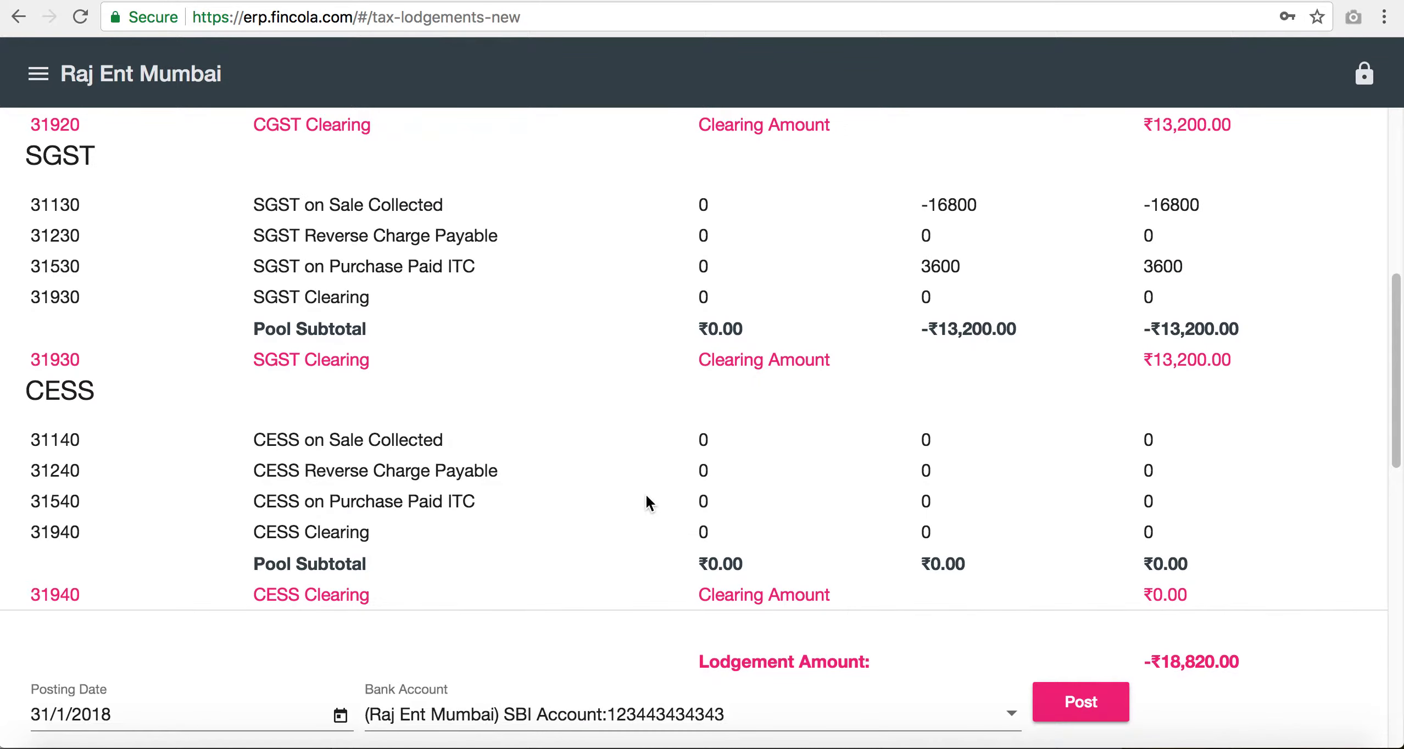
pyautogui.scroll(8, 646, 496)
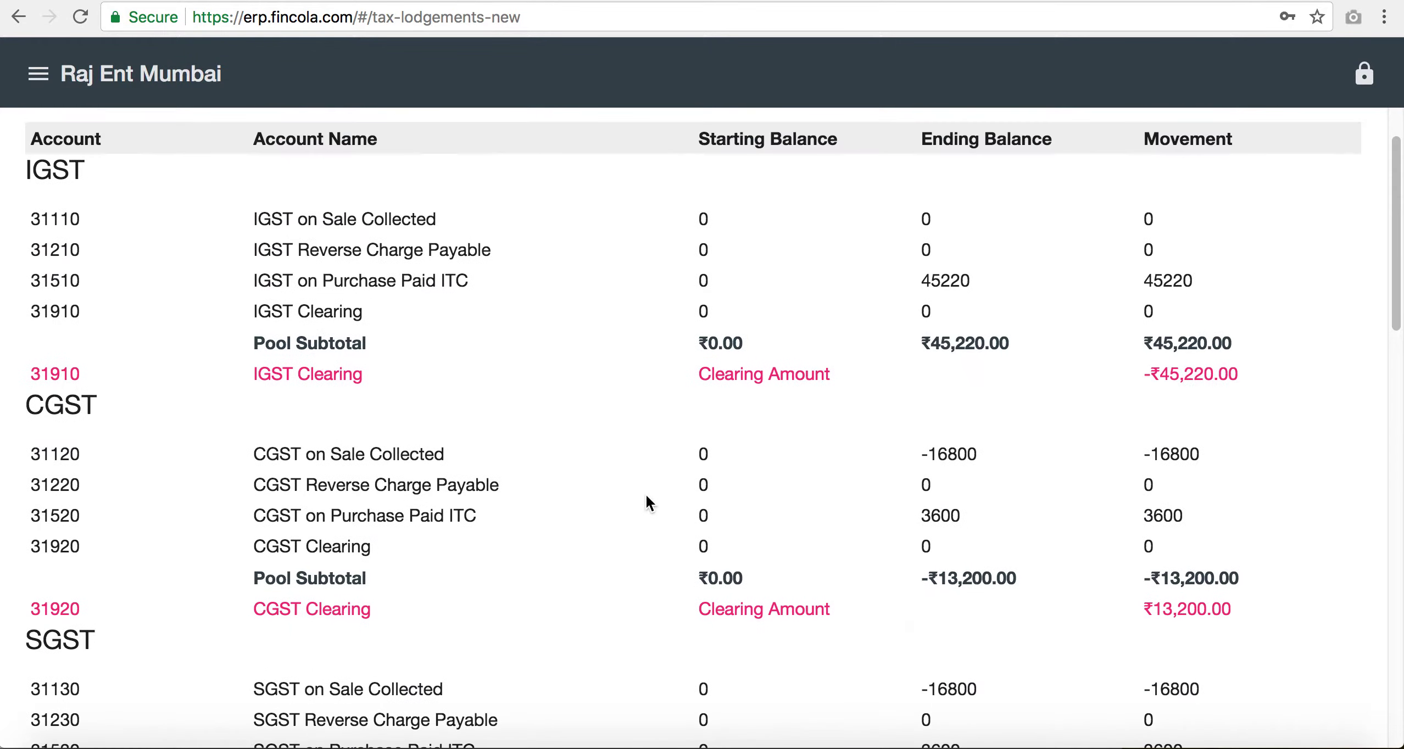
pyautogui.scroll(4, 648, 497)
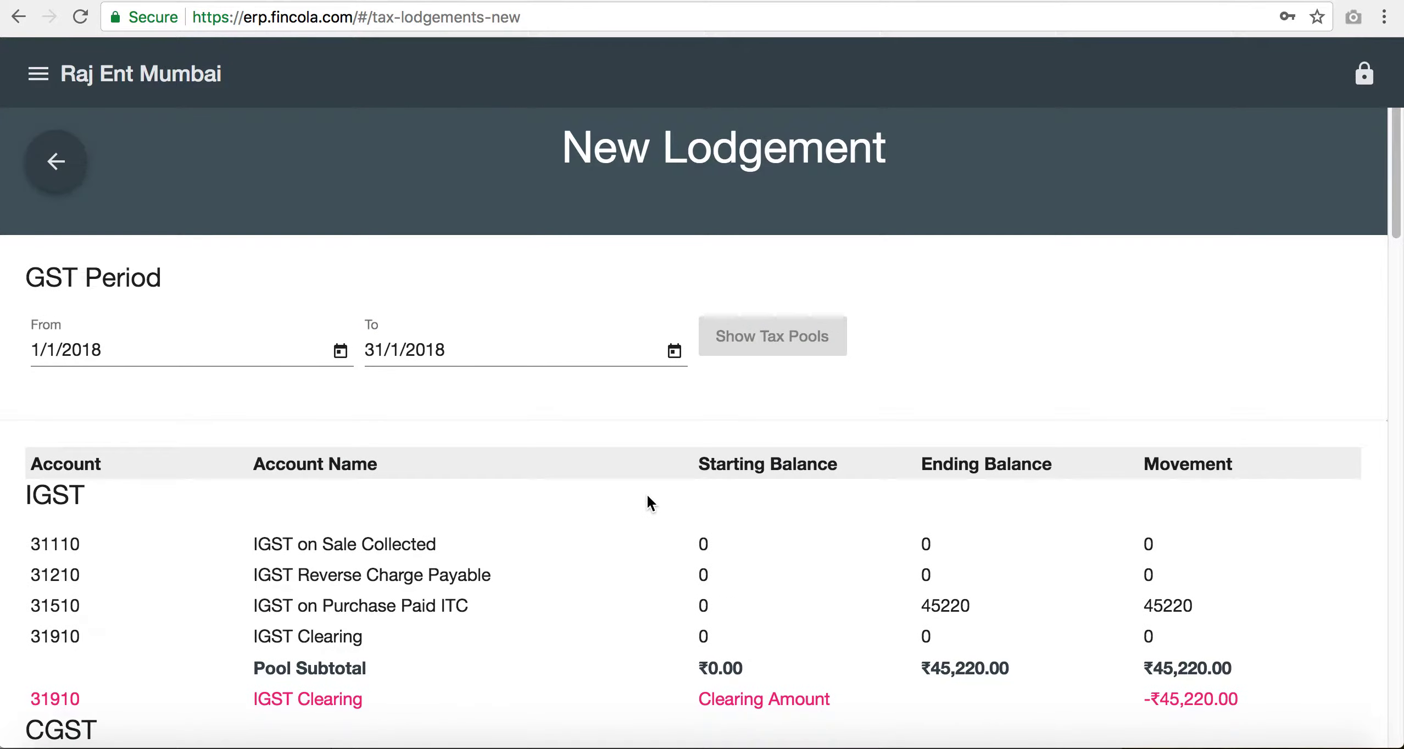
pyautogui.scroll(-1, 652, 500)
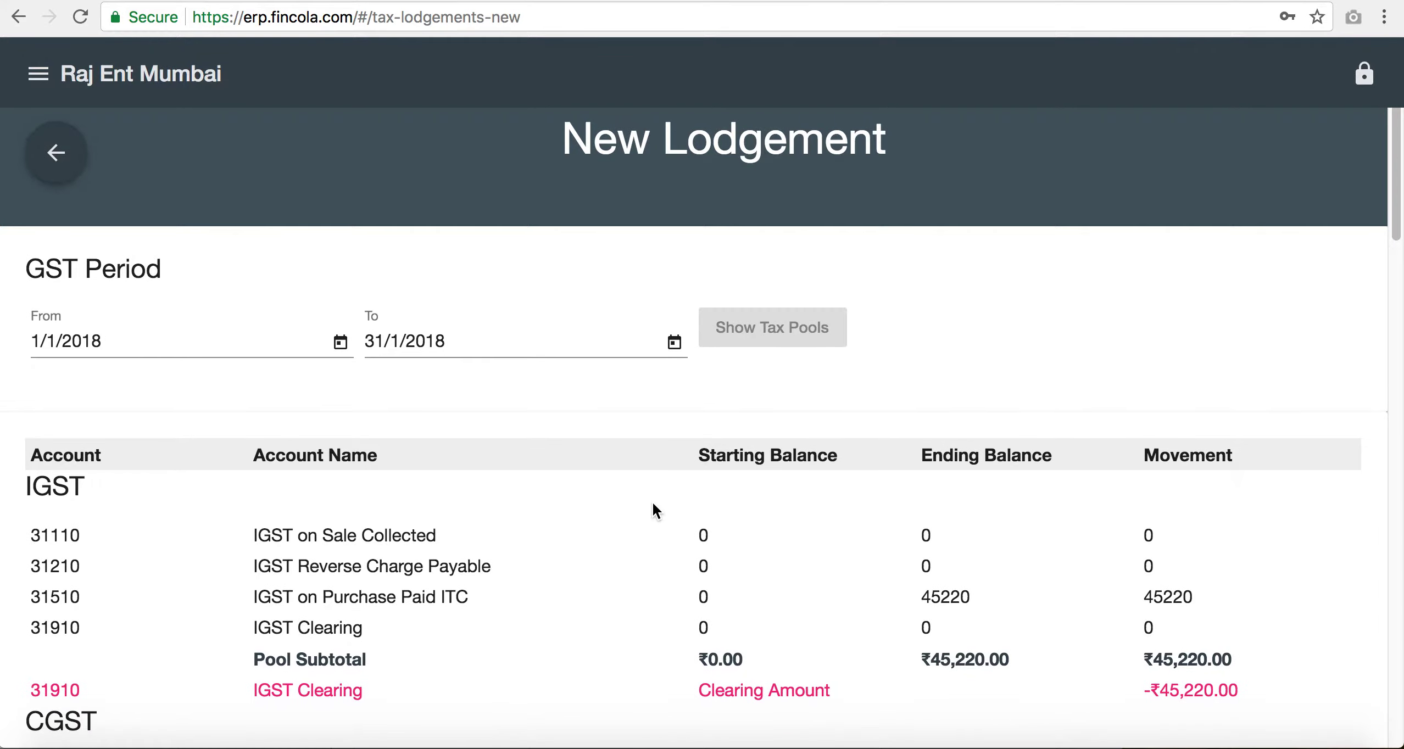
pyautogui.scroll(-15, 667, 498)
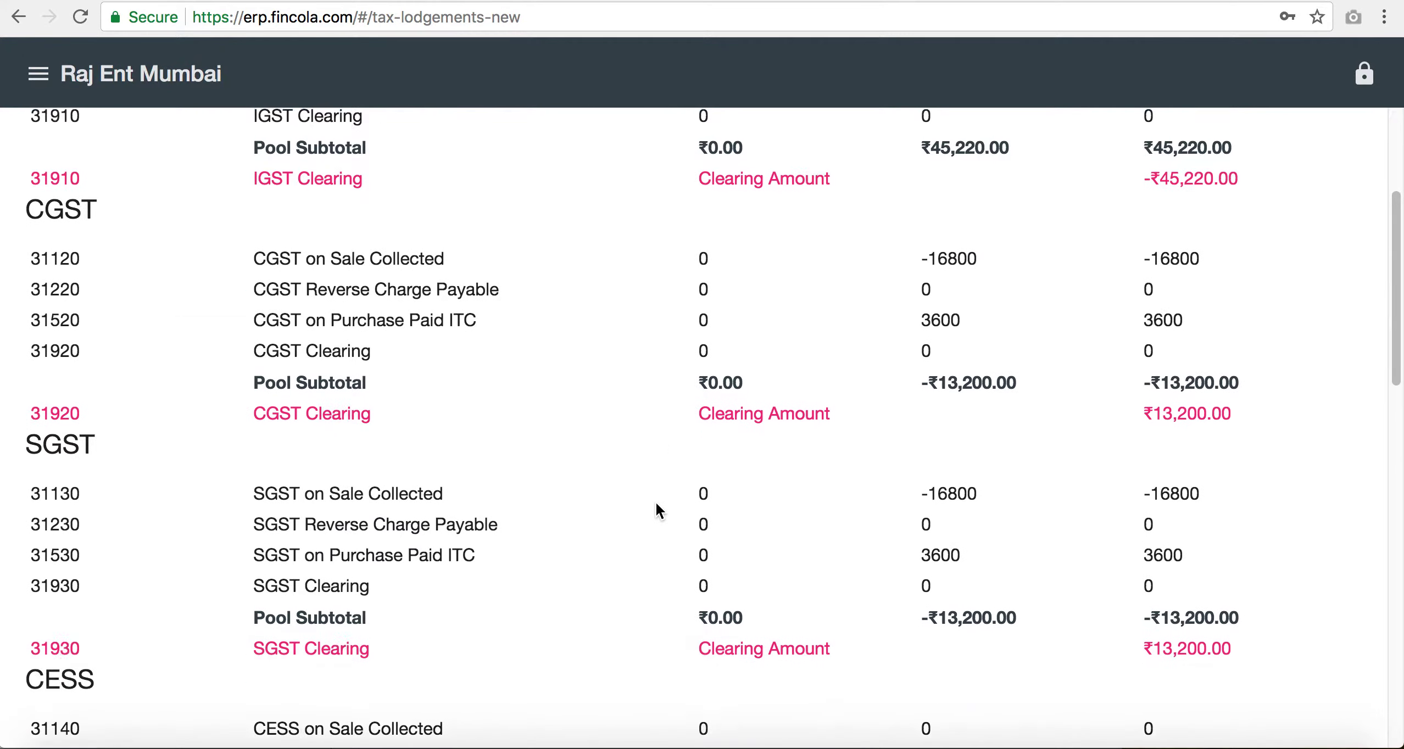
pyautogui.scroll(-1, 656, 511)
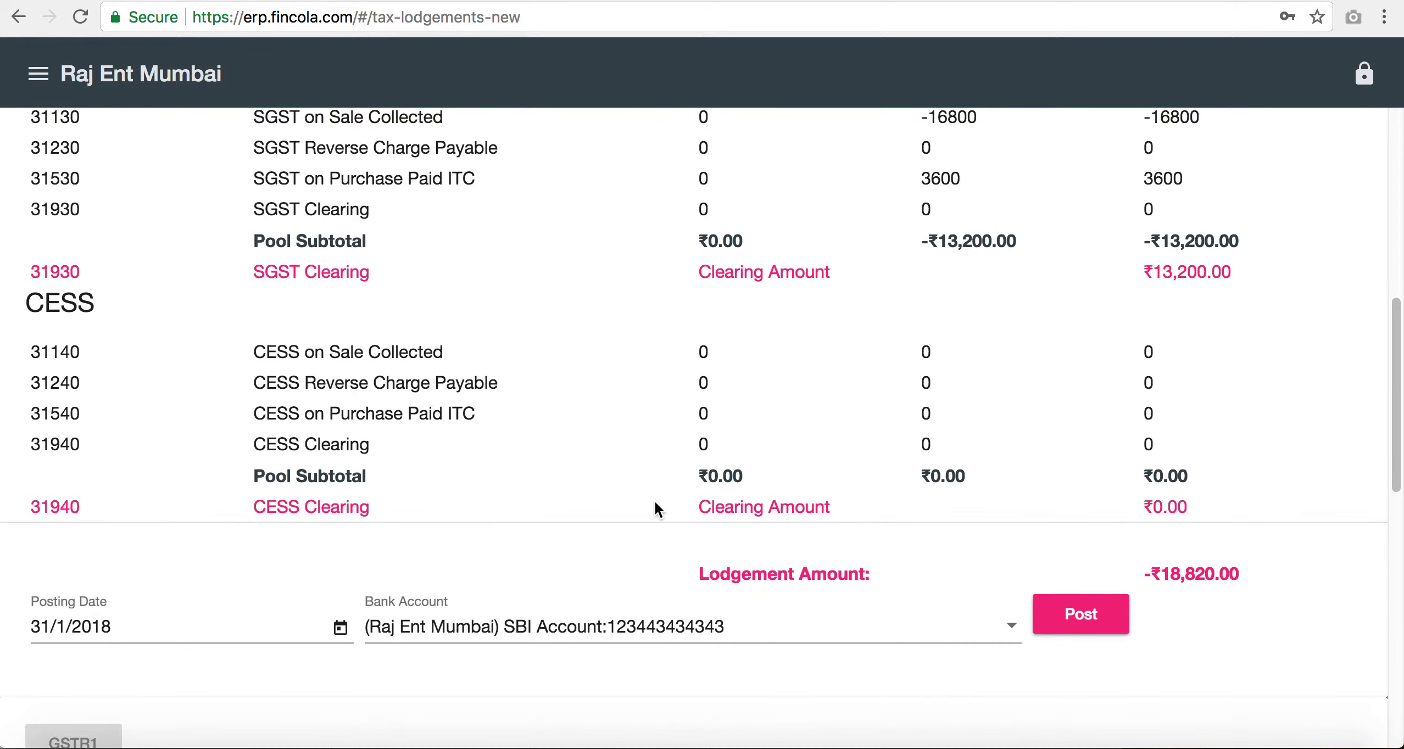